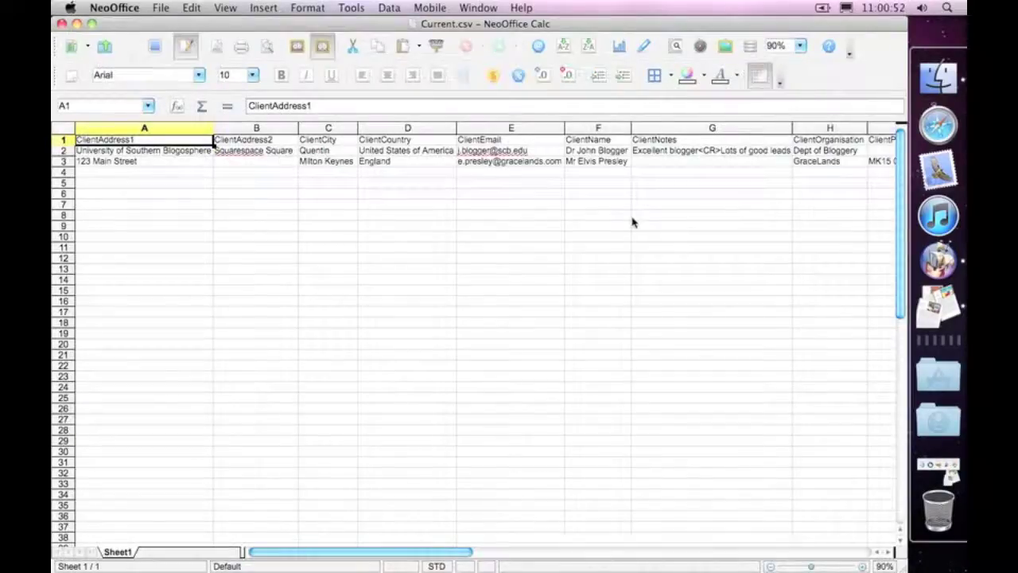
# Look over the Current.csv header row, from ClientCity through ClientName to ClientAddress1
pyautogui.press('Right')
pyautogui.press('Right')
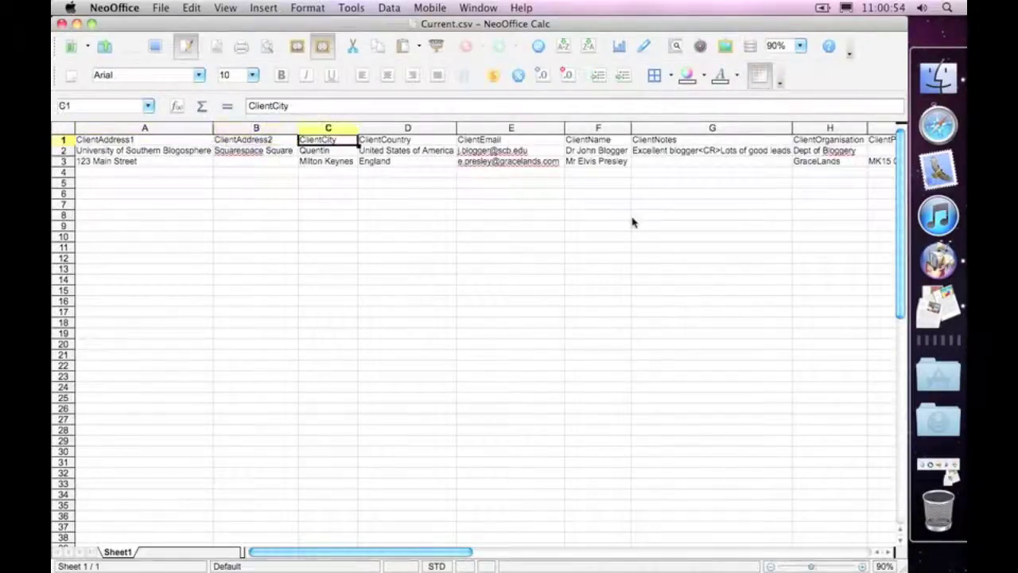
pyautogui.press('Left')
pyautogui.press('Left')
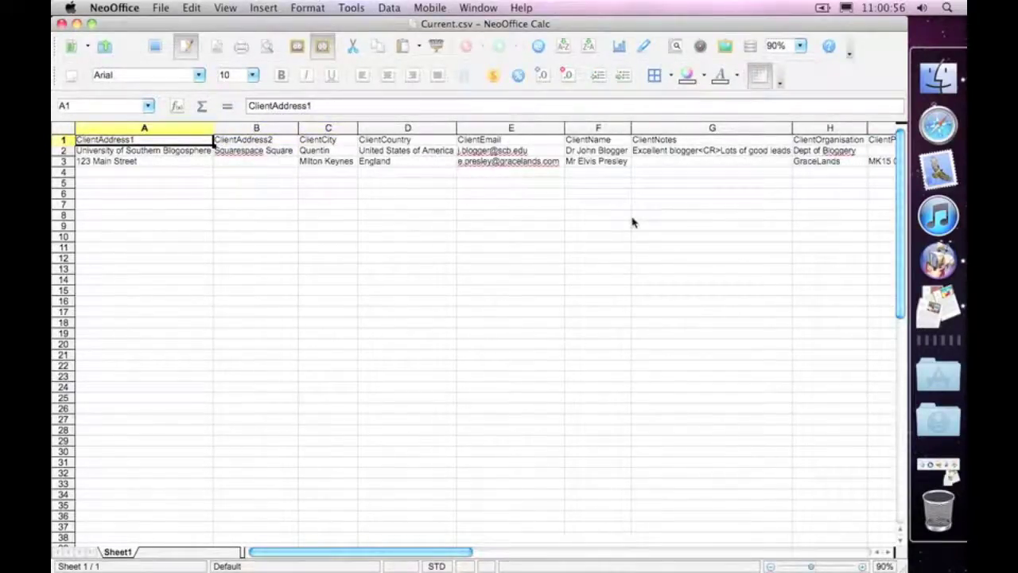
pyautogui.press('Right')
pyautogui.press('Right')
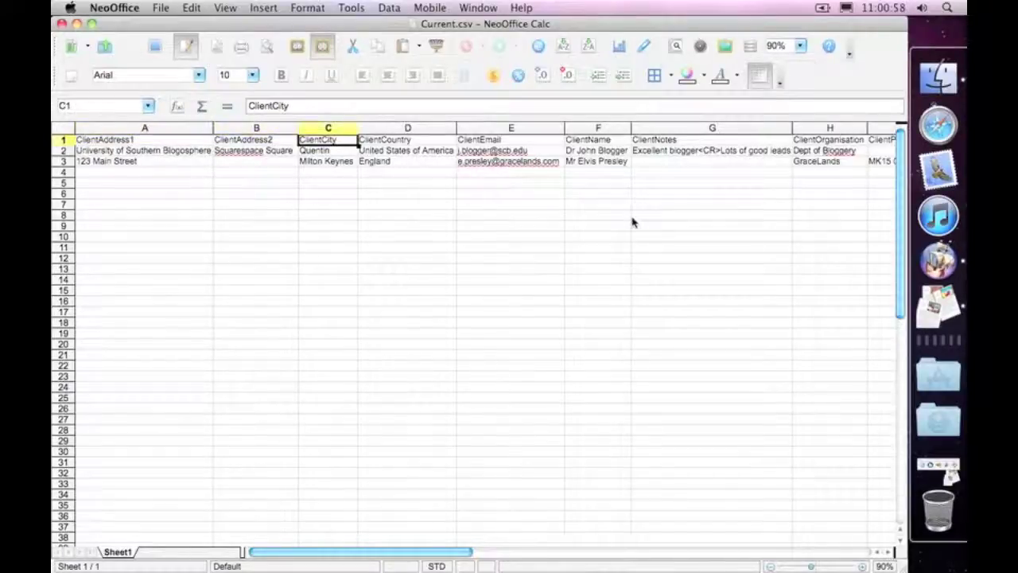
pyautogui.press('Right')
pyautogui.press('Right')
pyautogui.press('Right')
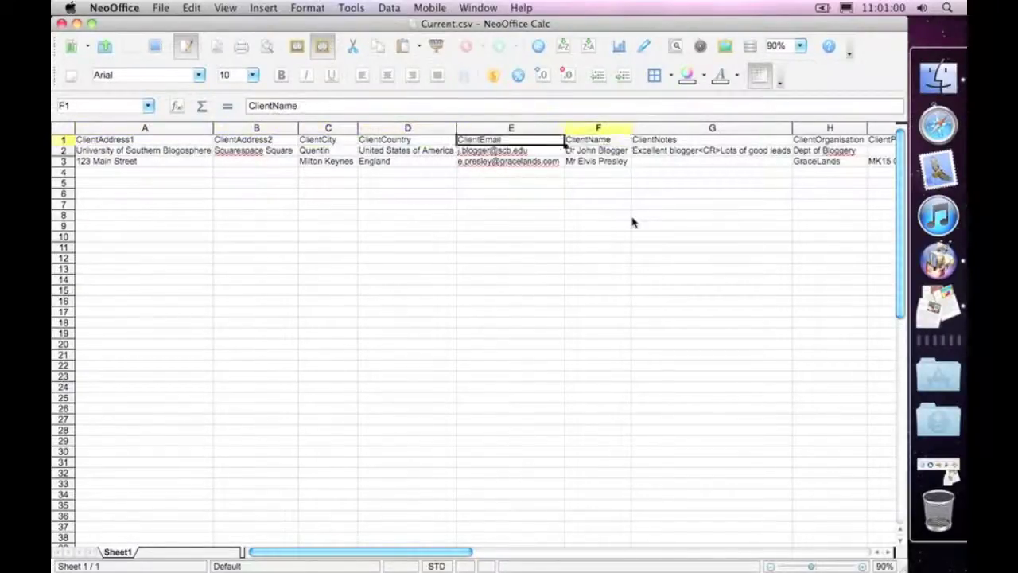
pyautogui.press('Left')
pyautogui.press('Left')
pyautogui.press('Left')
pyautogui.press('Left')
pyautogui.press('Left')
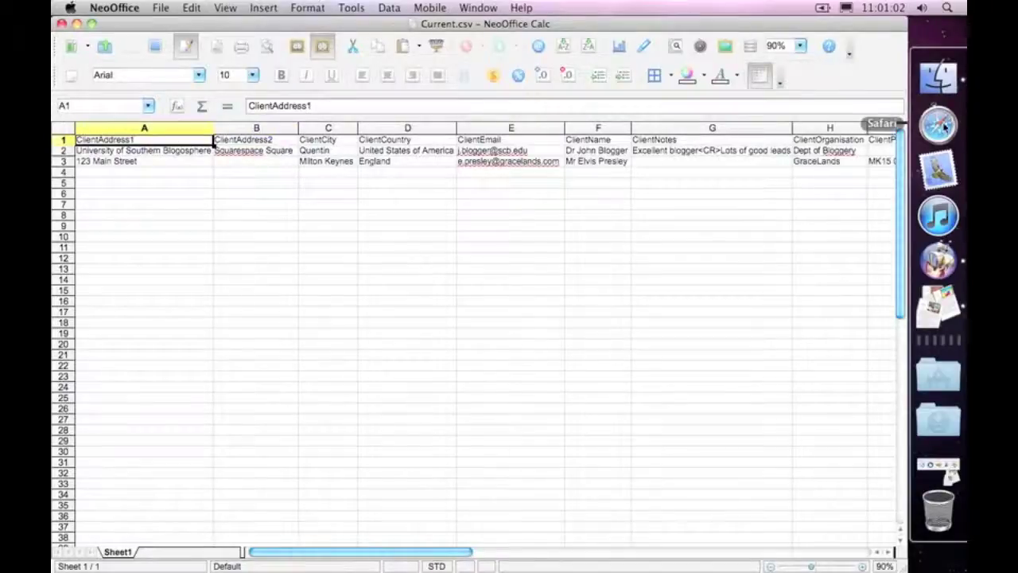
# Open CRM Field Map.csv from the desktop in Calc, accepting the default Text Import settings
pyautogui.click(77, 23)
pyautogui.click(832, 159)
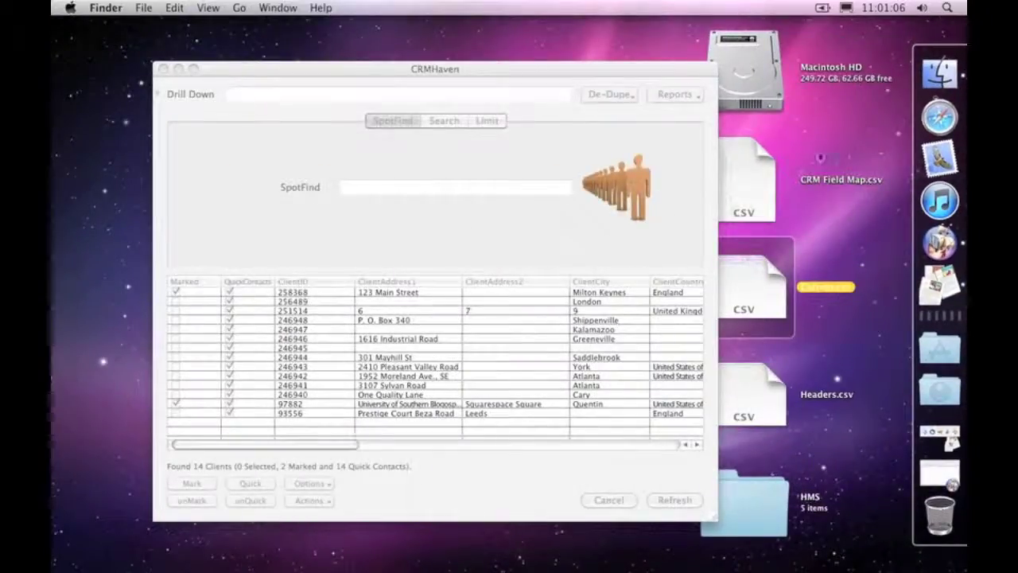
pyautogui.click(756, 180)
pyautogui.doubleClick(758, 178)
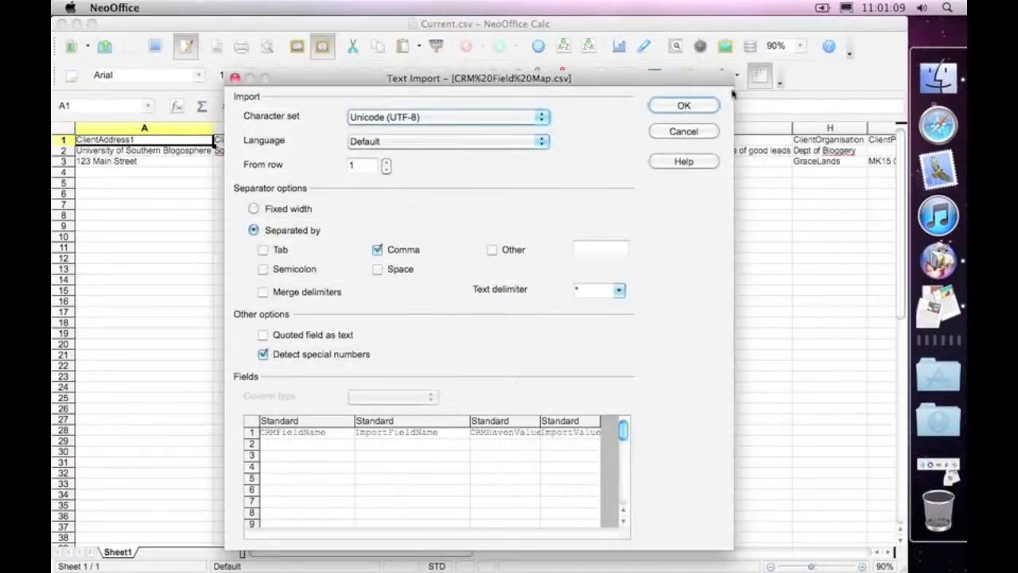
pyautogui.click(691, 105)
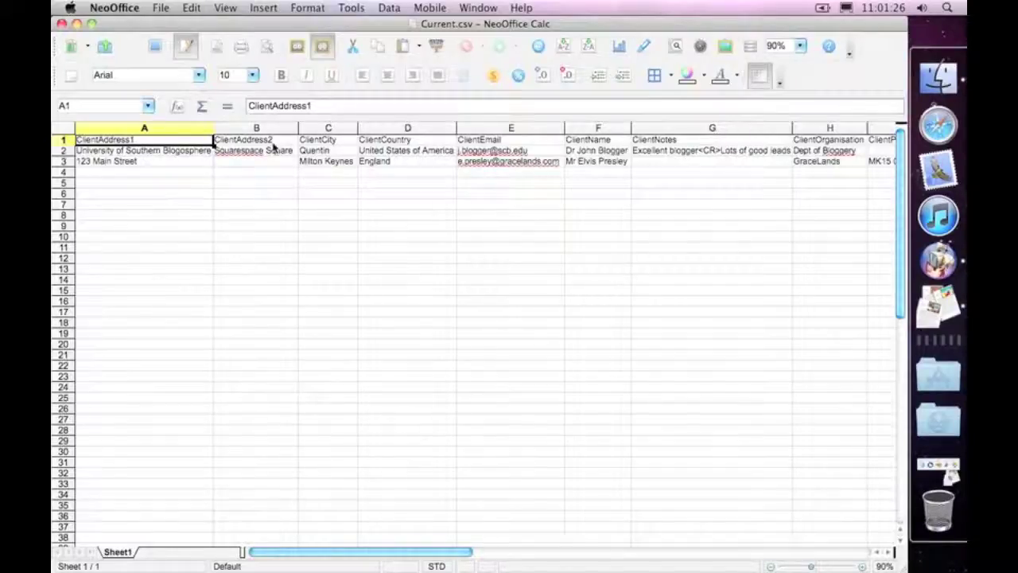
pyautogui.click(273, 147)
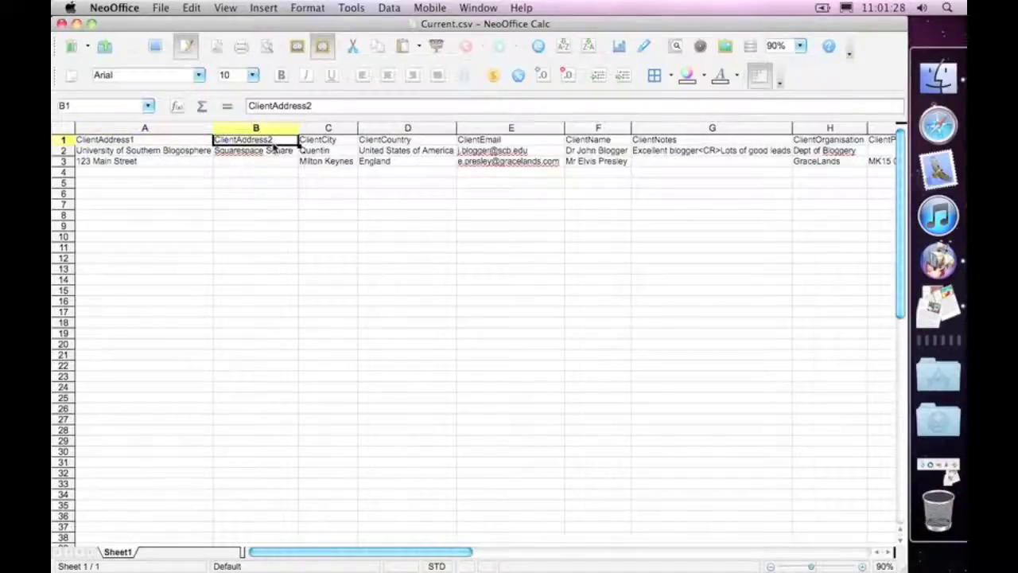
pyautogui.press('Right')
pyautogui.press('Left')
pyautogui.press('Left')
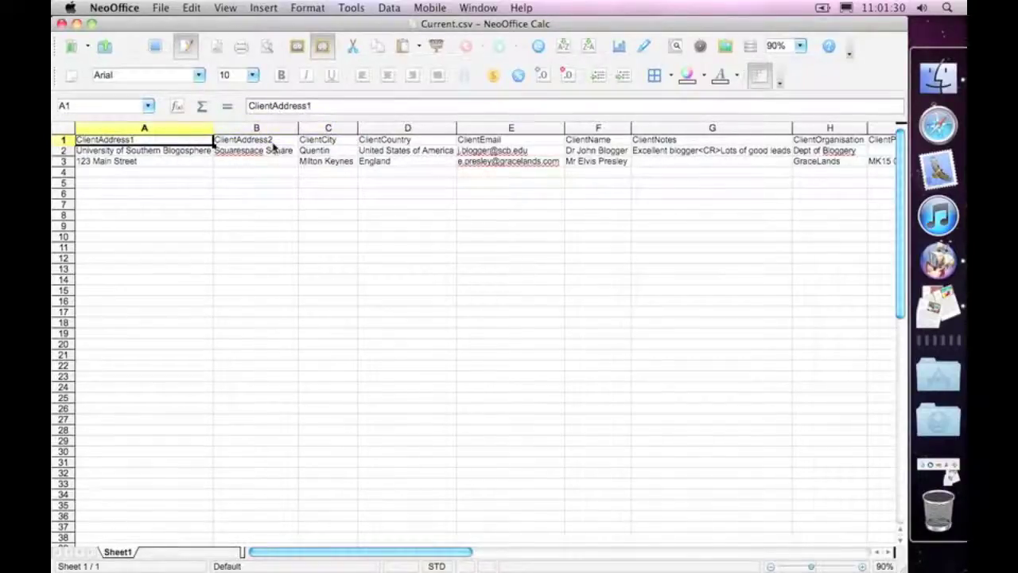
pyautogui.press('Right')
pyautogui.press('Right')
pyautogui.press('Right')
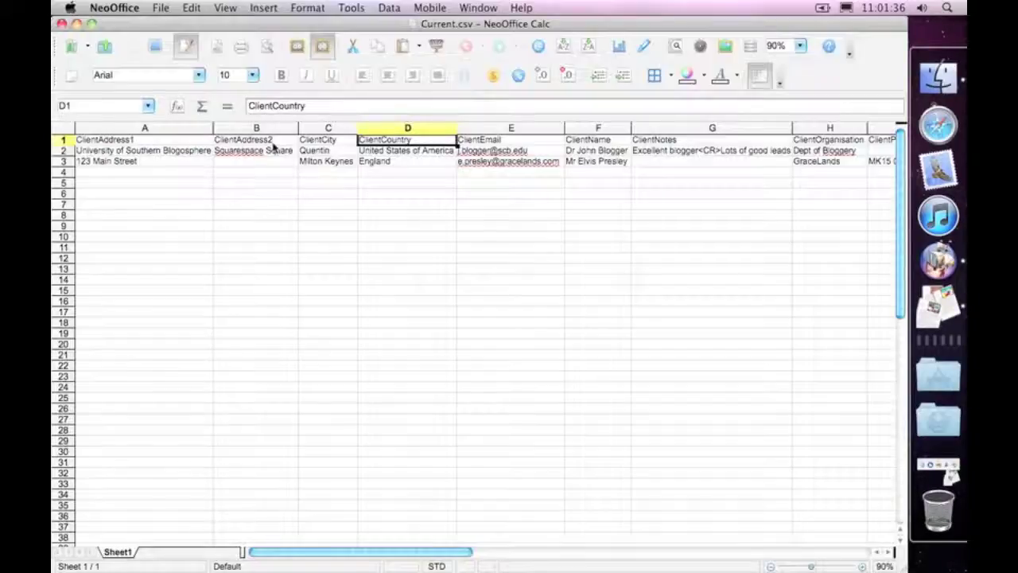
pyautogui.press('Left')
pyautogui.press('Right')
pyautogui.press('Left')
pyautogui.press('Down')
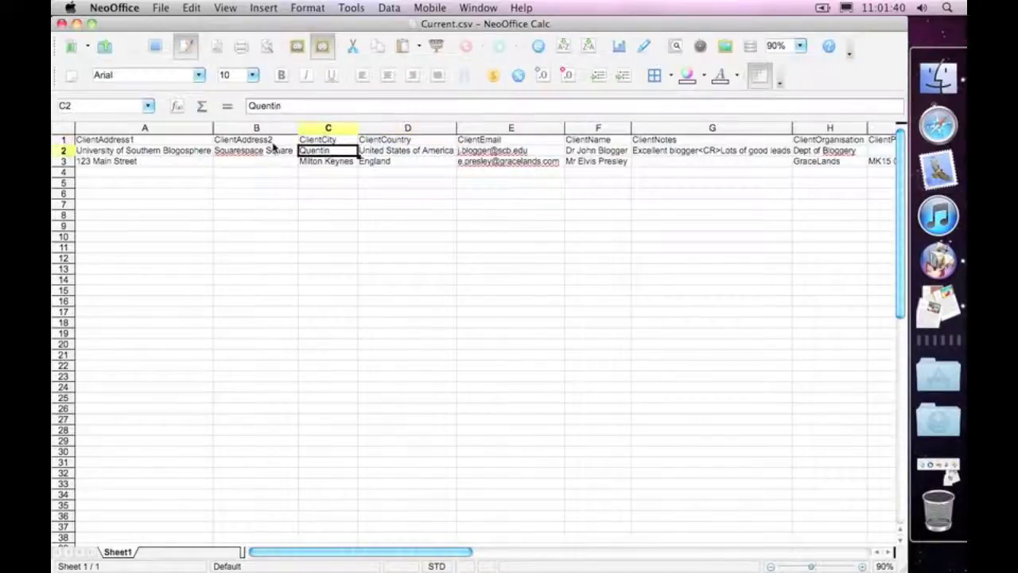
pyautogui.press('Right')
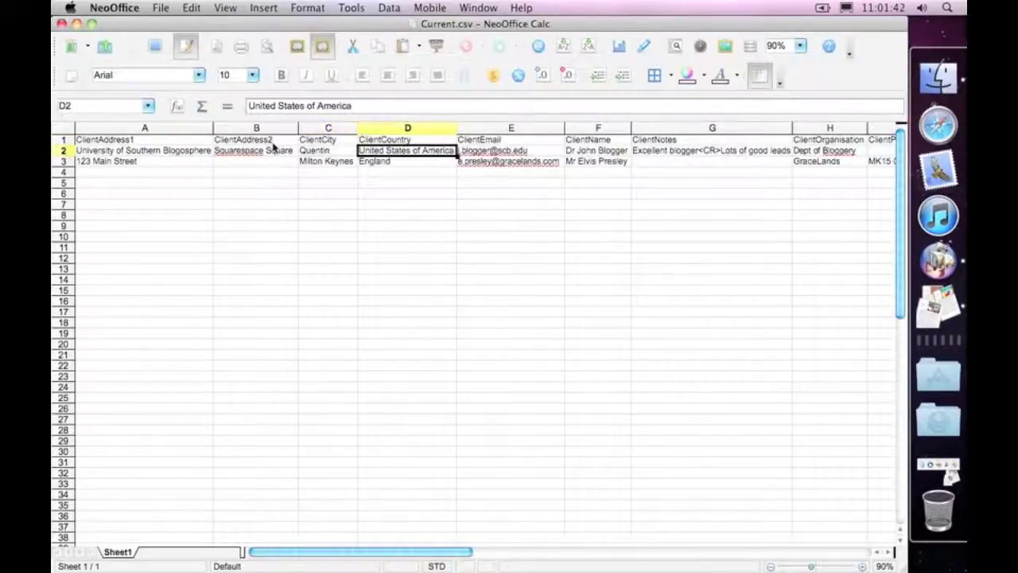
pyautogui.press('Right')
pyautogui.press('Right')
pyautogui.press('Right')
pyautogui.press('Left')
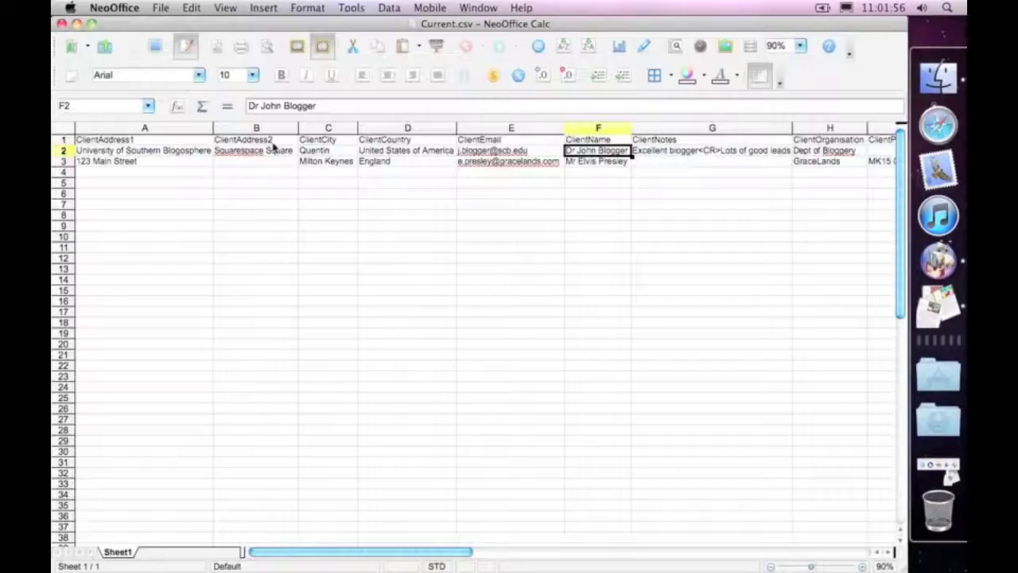
pyautogui.press('Right')
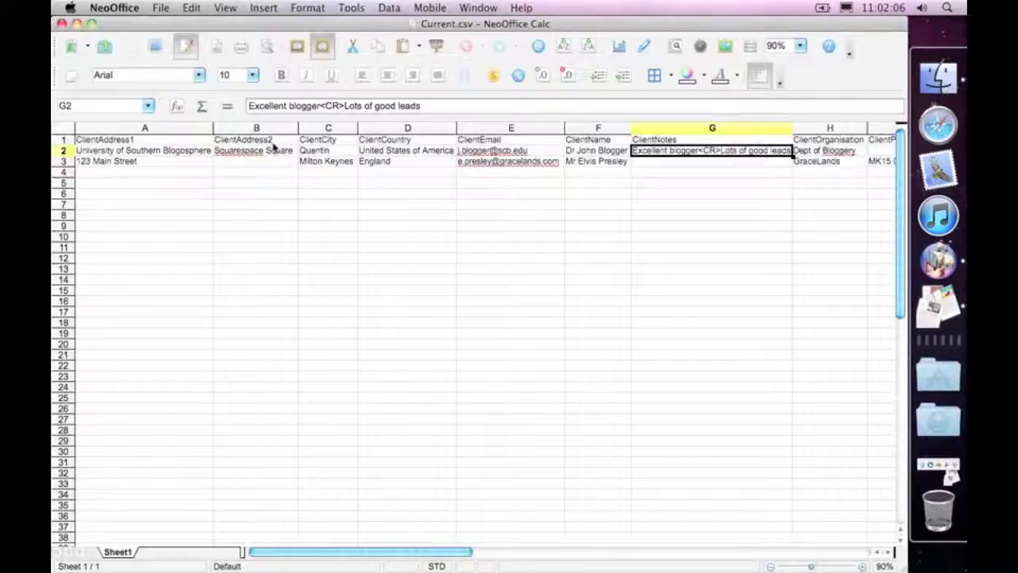
pyautogui.press('Down')
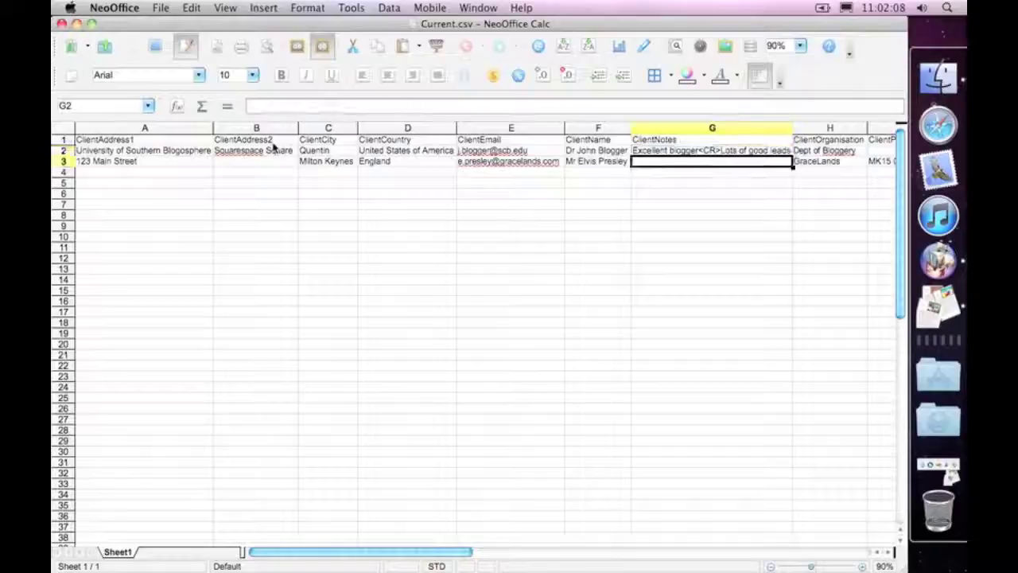
pyautogui.press('Left')
pyautogui.press('Left')
pyautogui.press('Left')
pyautogui.press('Left')
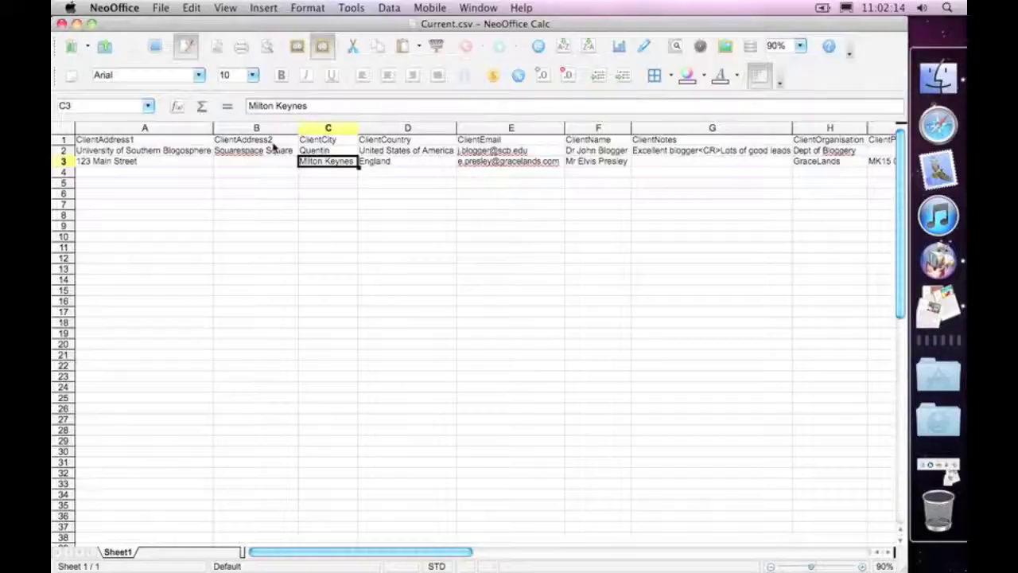
pyautogui.press('Up')
pyautogui.press('Up')
pyautogui.press('Left')
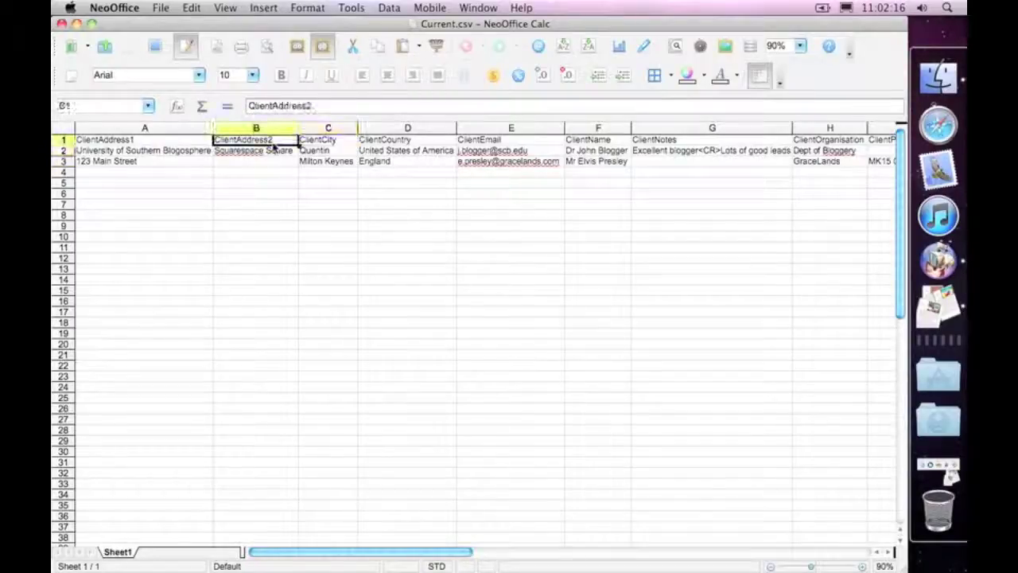
pyautogui.press('Left')
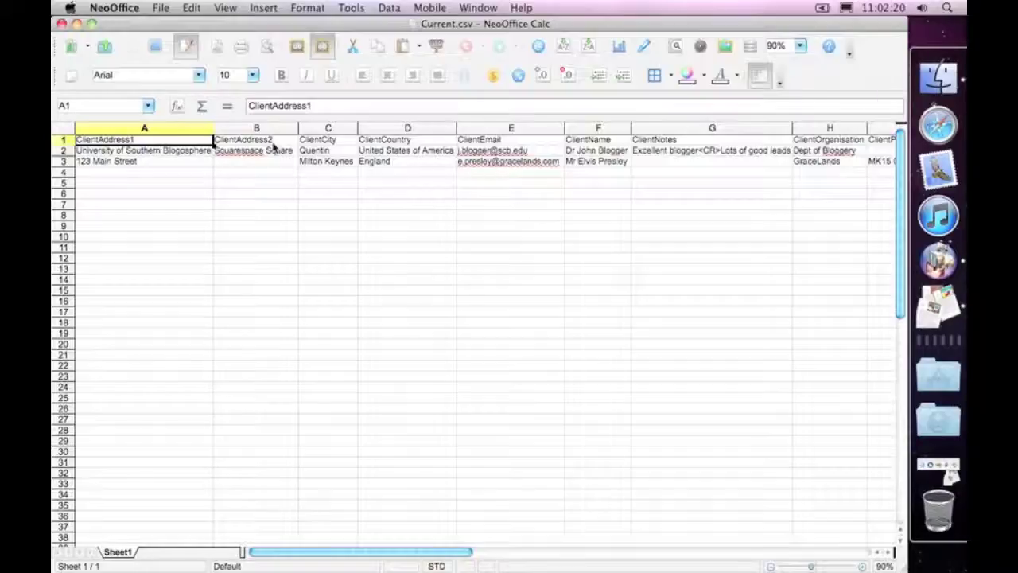
pyautogui.press('super+grave')
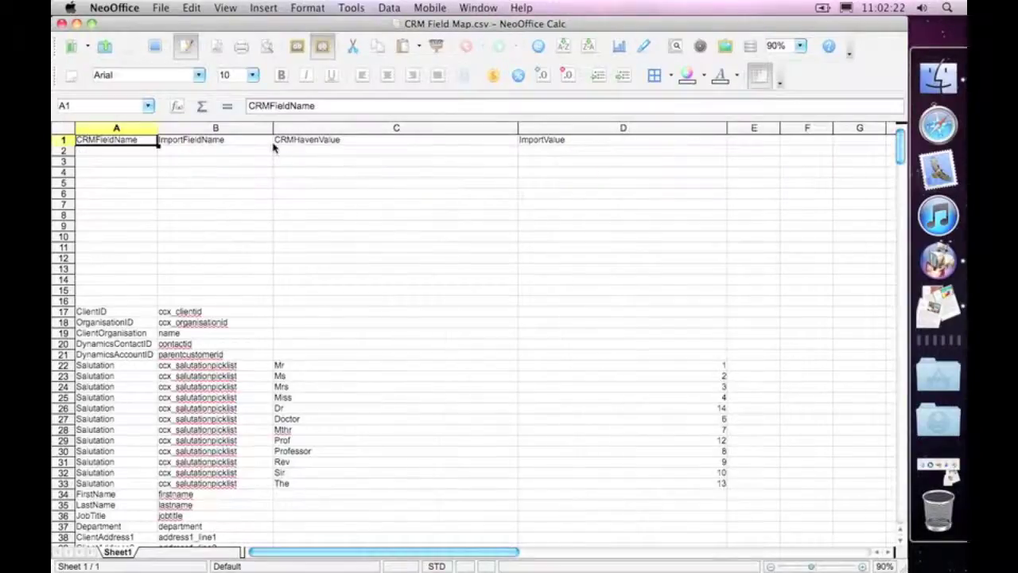
pyautogui.scroll(-6, 430, 284)
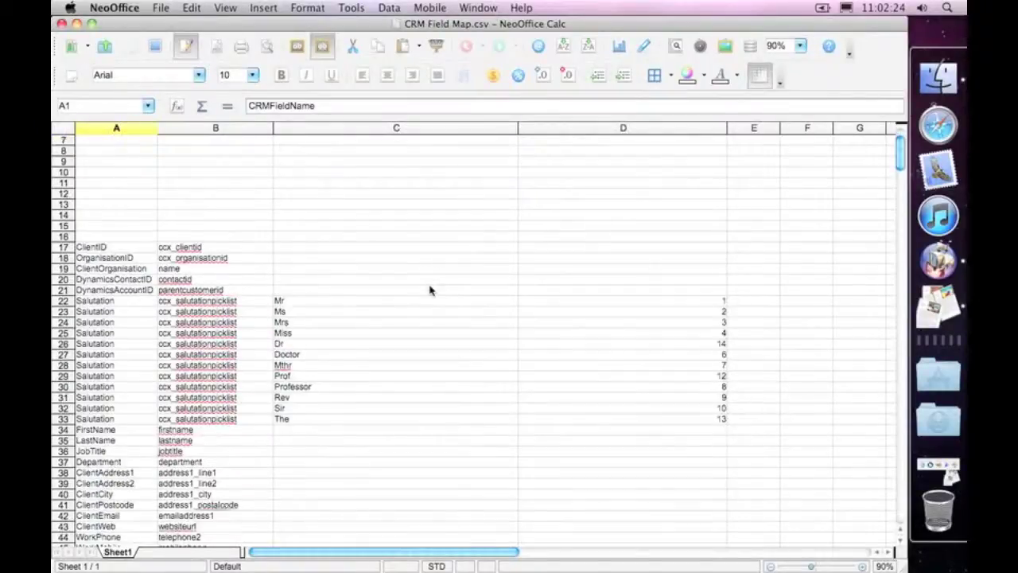
pyautogui.scroll(-10, 425, 426)
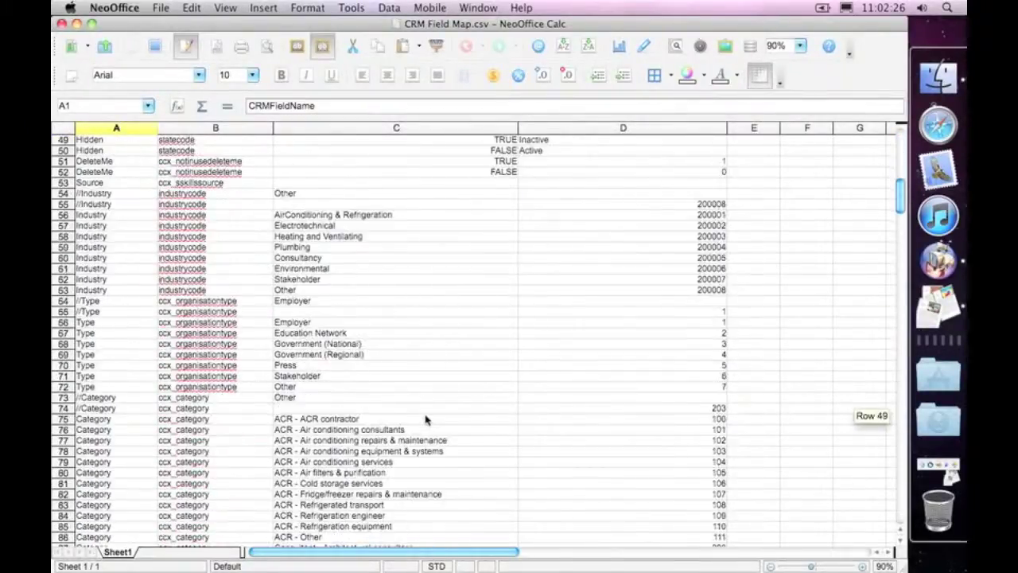
pyautogui.scroll(9, 426, 421)
pyautogui.scroll(2, 426, 420)
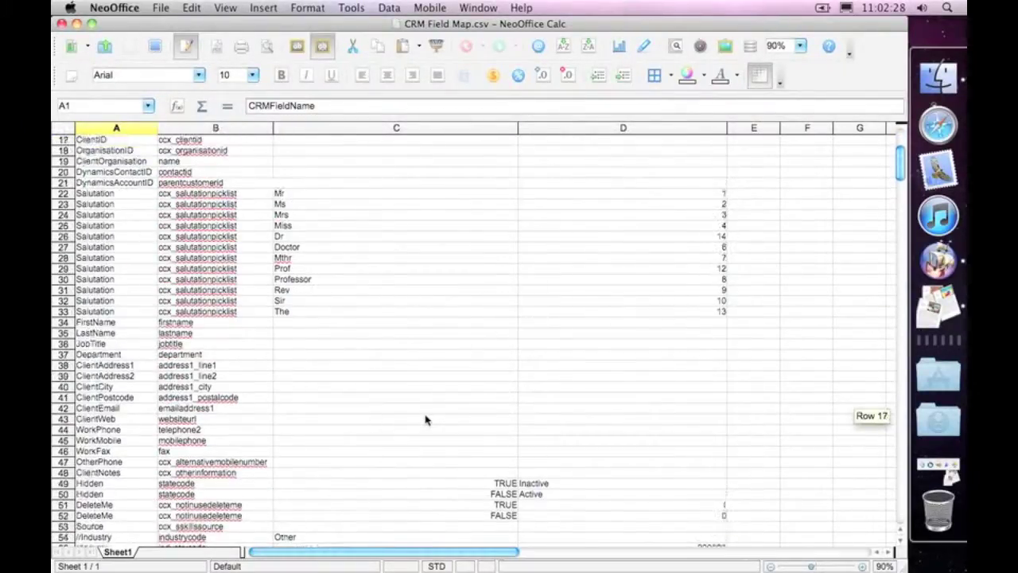
pyautogui.scroll(-7, 426, 420)
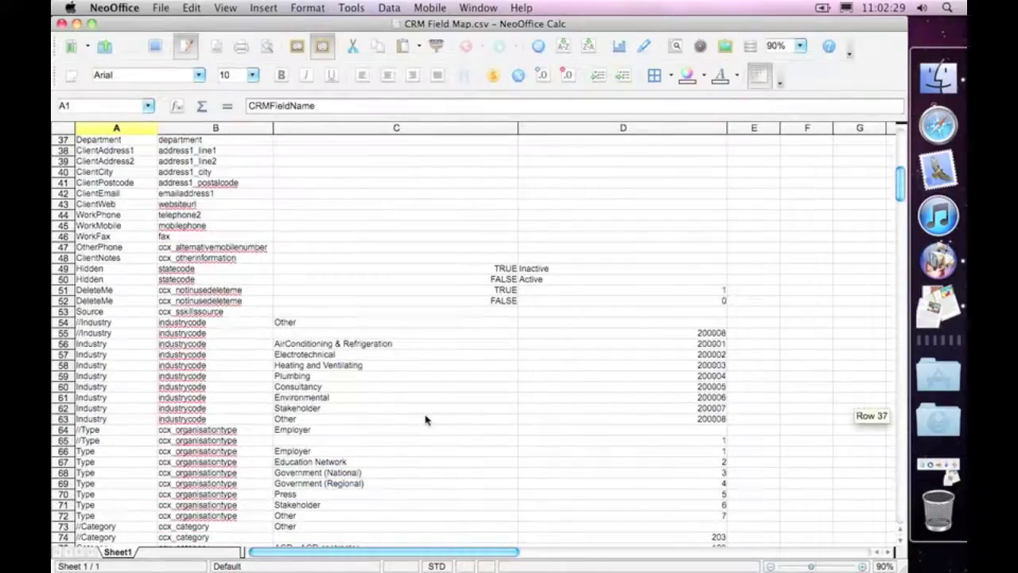
pyautogui.click(99, 322)
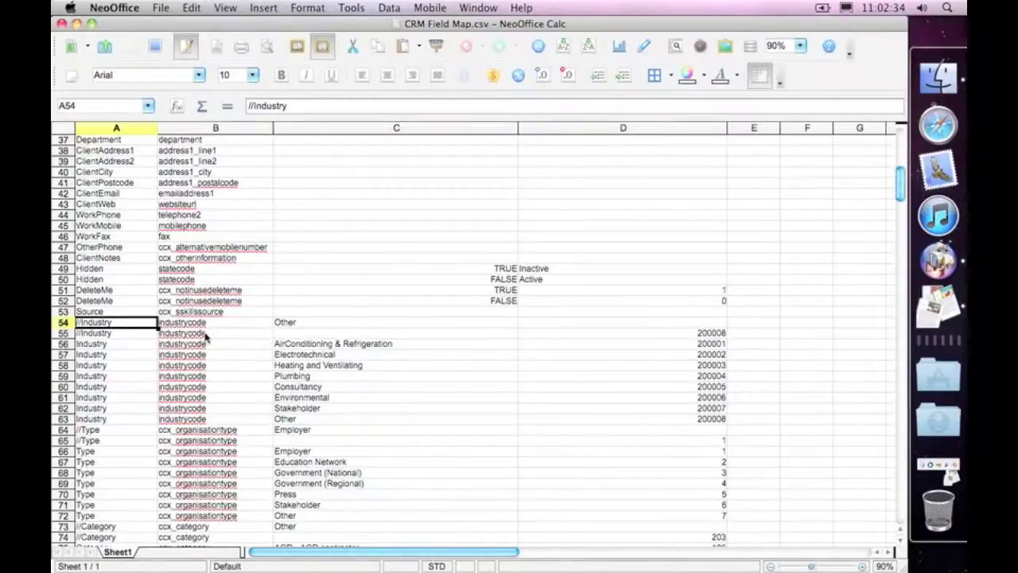
pyautogui.scroll(9, 205, 337)
pyautogui.scroll(3, 206, 337)
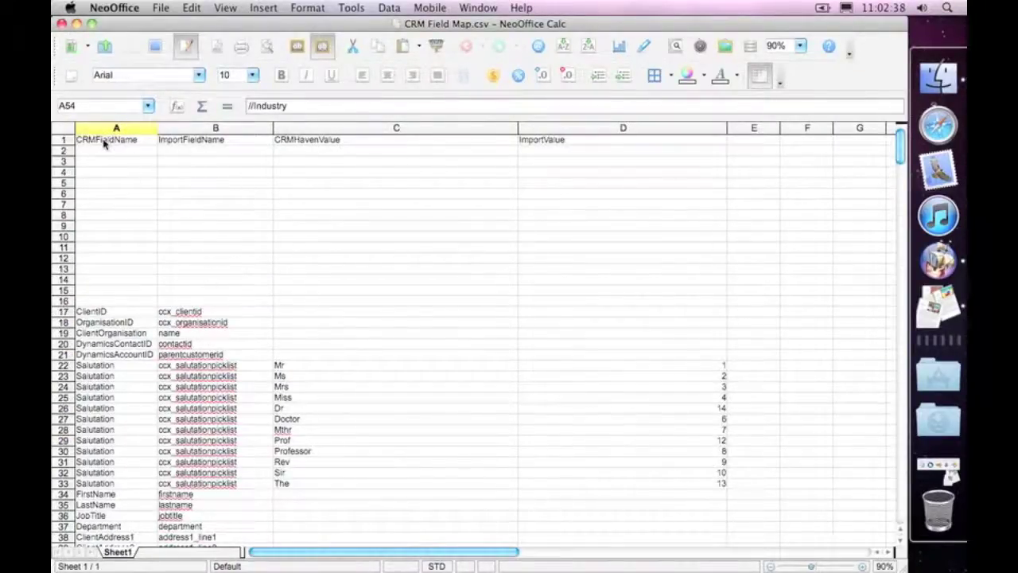
pyautogui.click(64, 140)
pyautogui.click(129, 162)
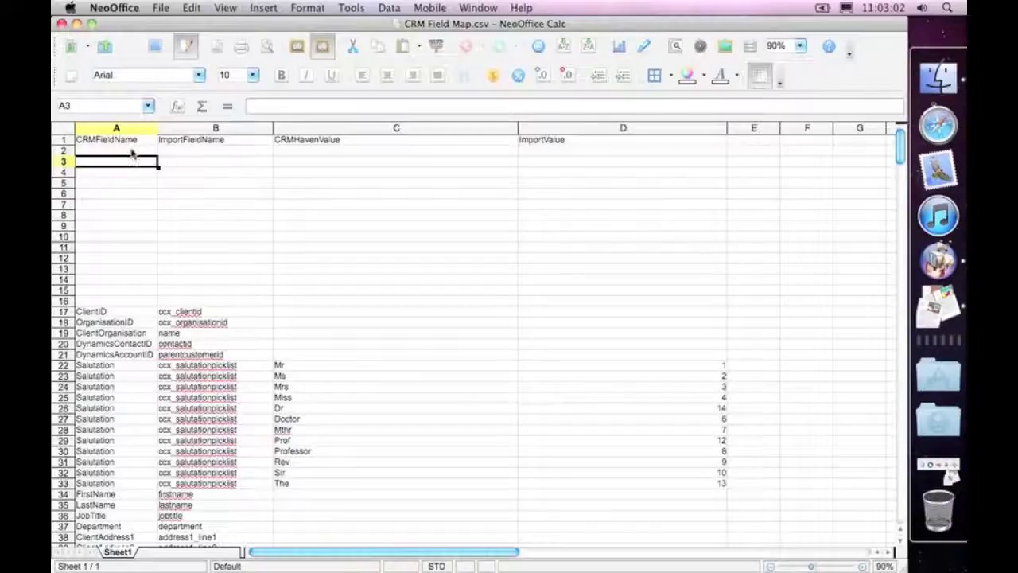
pyautogui.click(132, 154)
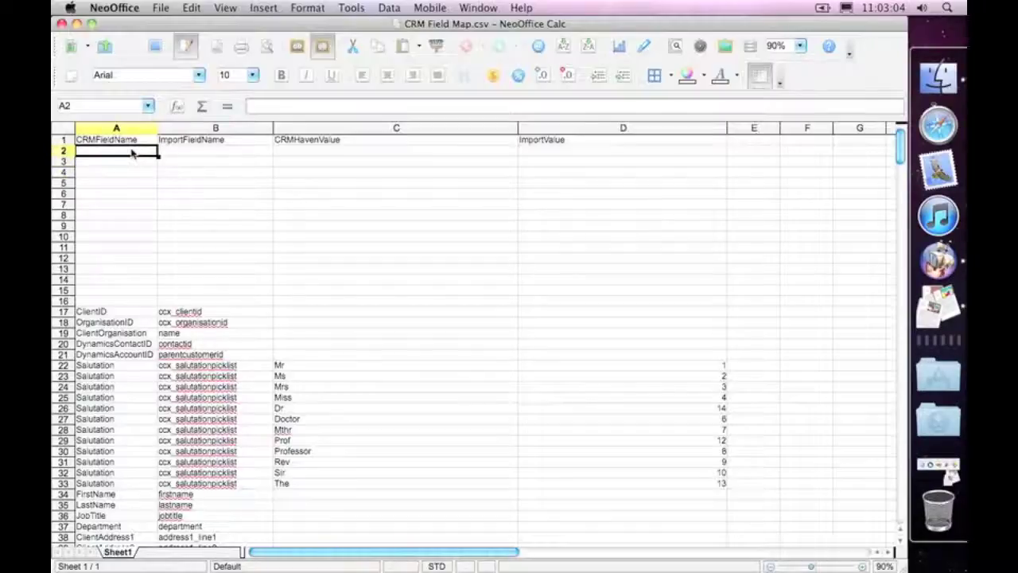
pyautogui.press('Down')
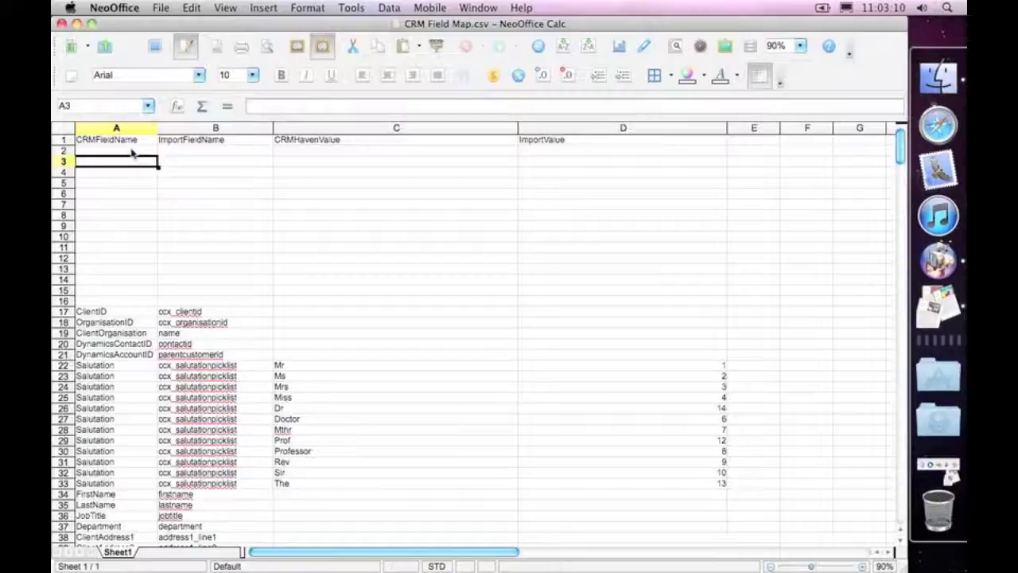
pyautogui.press('Tab')
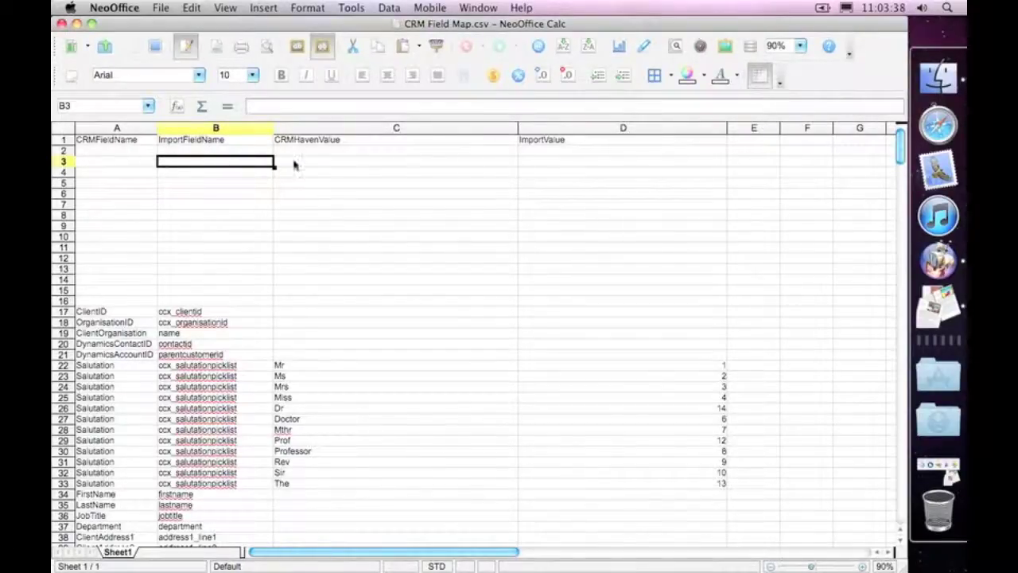
pyautogui.click(356, 161)
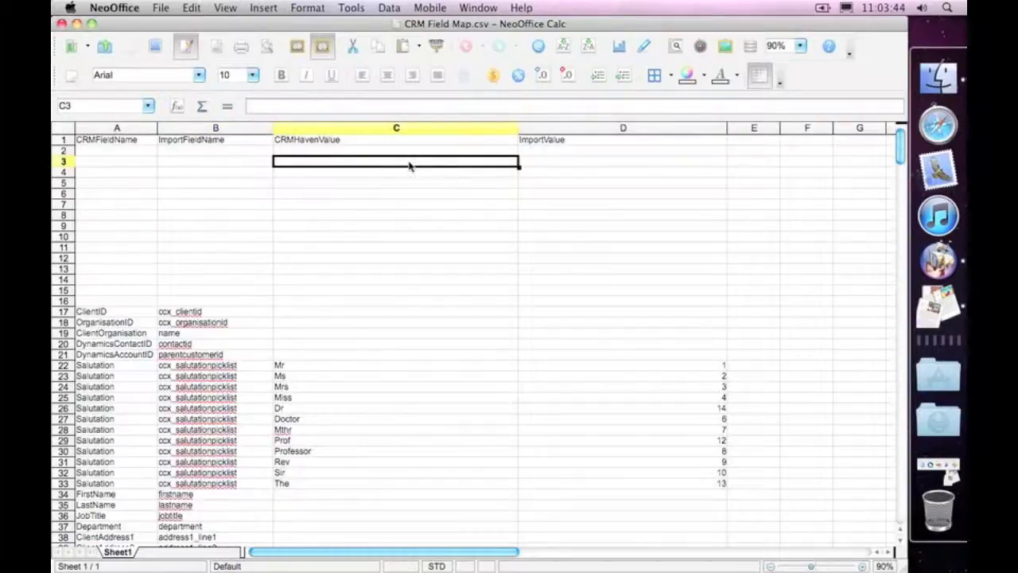
pyautogui.press('Tab')
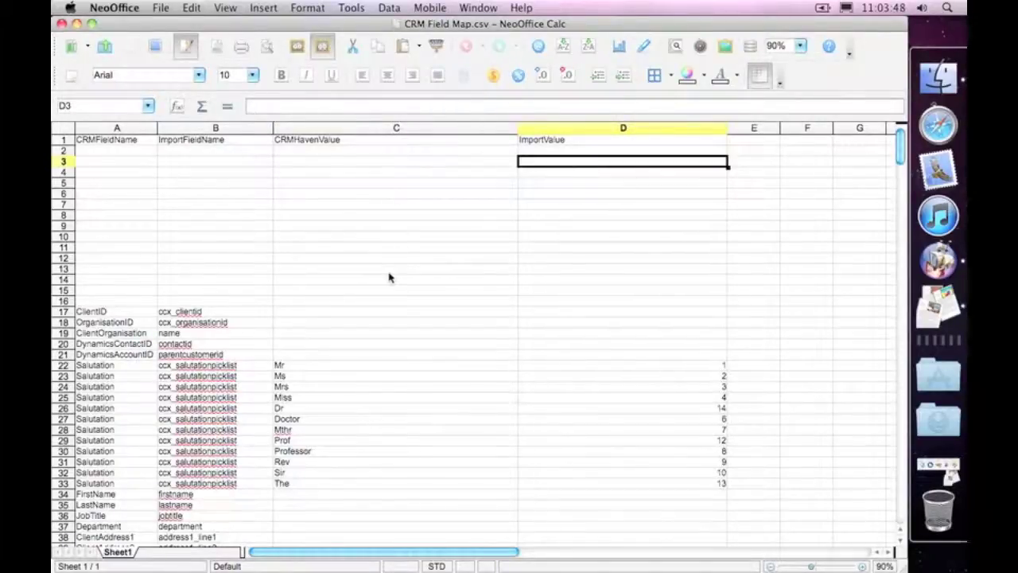
pyautogui.scroll(-3, 389, 277)
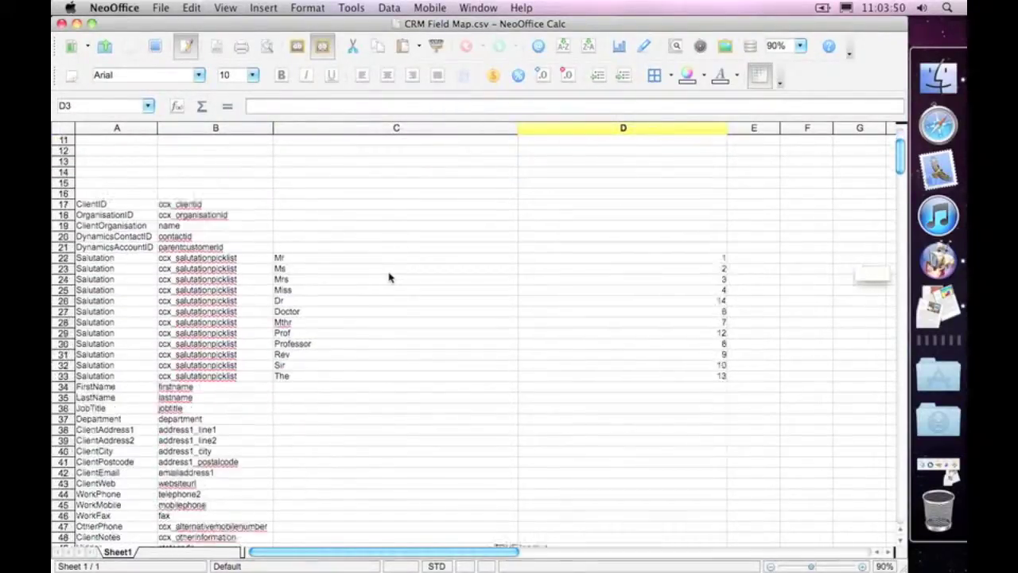
pyautogui.scroll(-1, 389, 277)
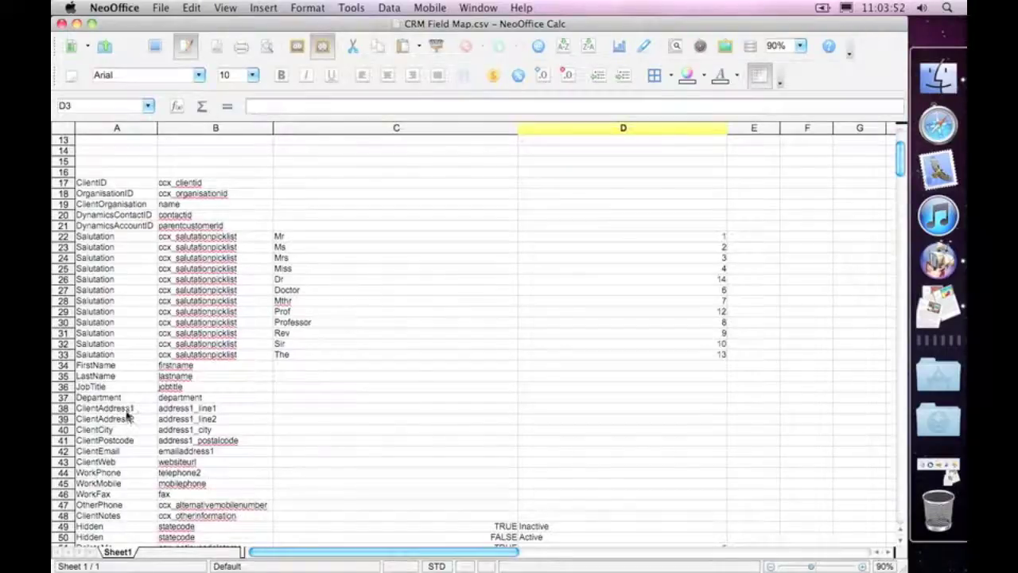
# Paste the ClientAddress1, ClientAddress2 and ClientCity mapping rows into A2:B4
pyautogui.moveTo(125, 410); pyautogui.dragTo(202, 424)
pyautogui.hotkey('ctrl', 'c')
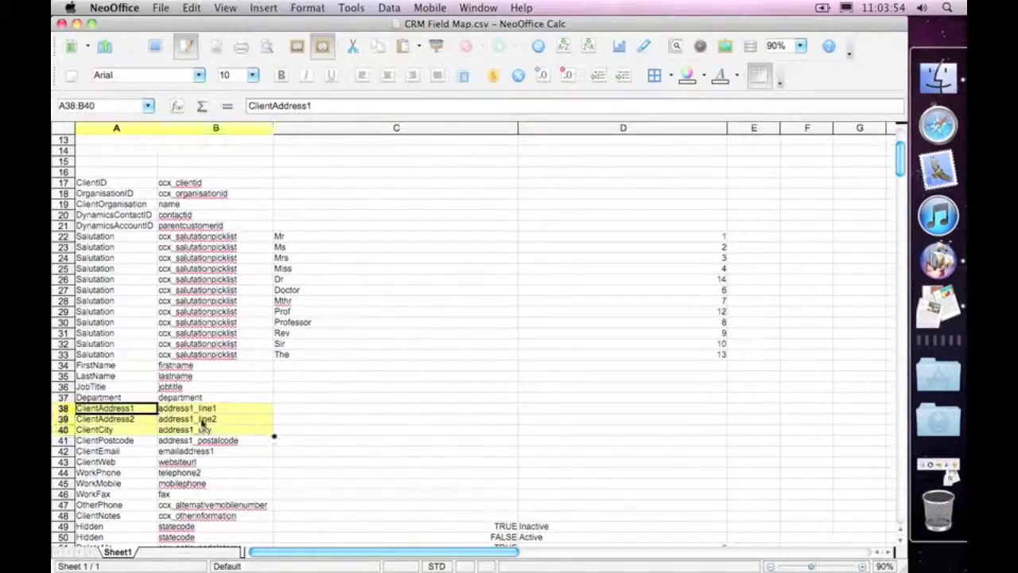
pyautogui.scroll(4, 212, 381)
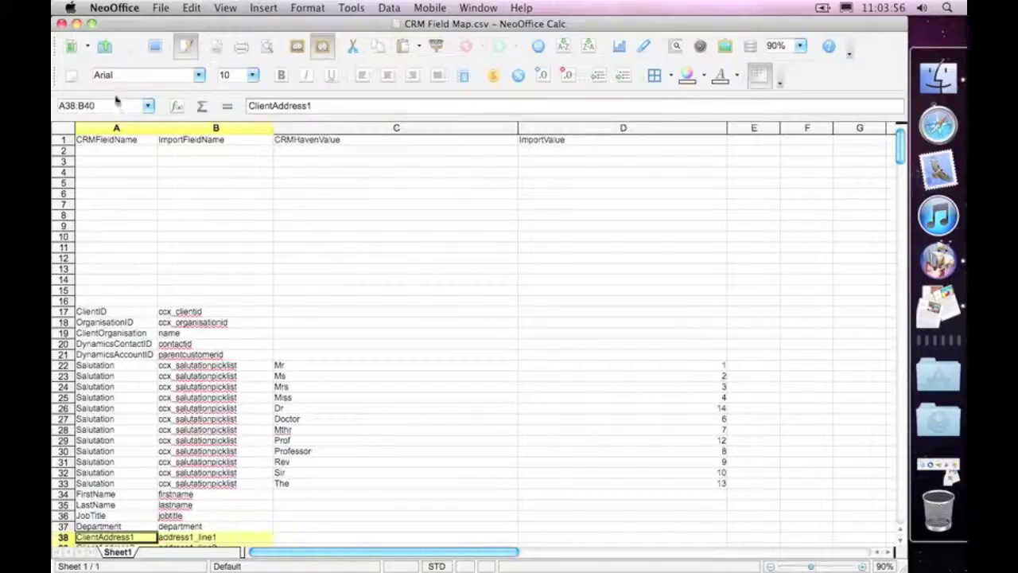
pyautogui.click(113, 149)
pyautogui.hotkey('ctrl', 'v')
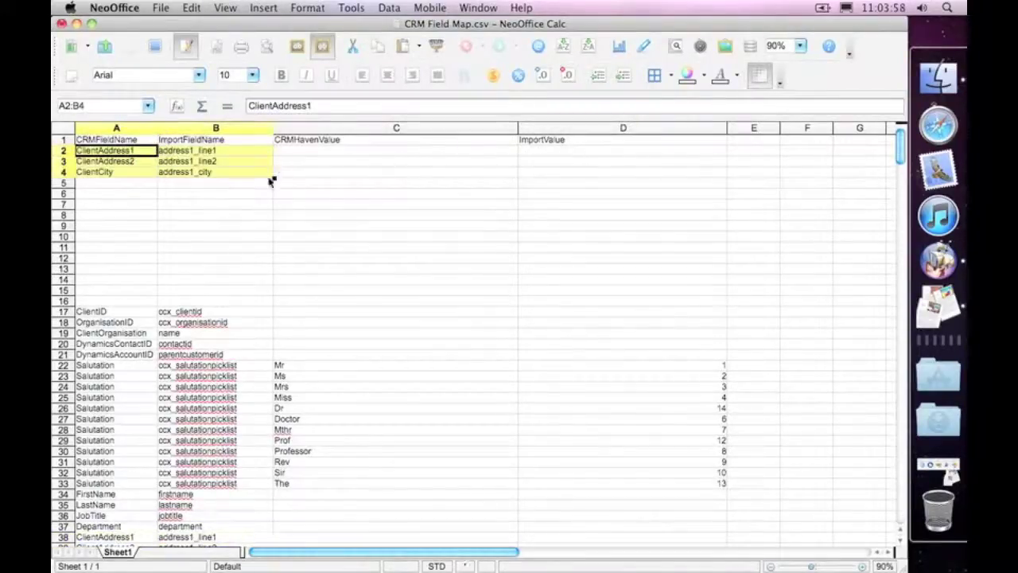
# Check that B2:B4 hold address1_line1, address1_line2 and address1_city
pyautogui.click(239, 236)
pyautogui.click(257, 155)
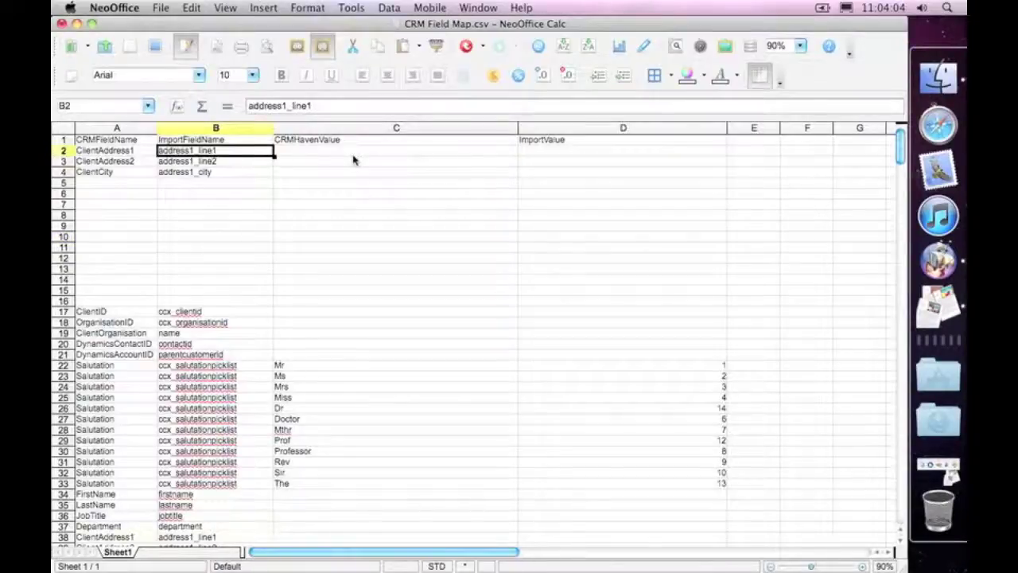
pyautogui.press('Down')
pyautogui.press('Up')
pyautogui.press('Down')
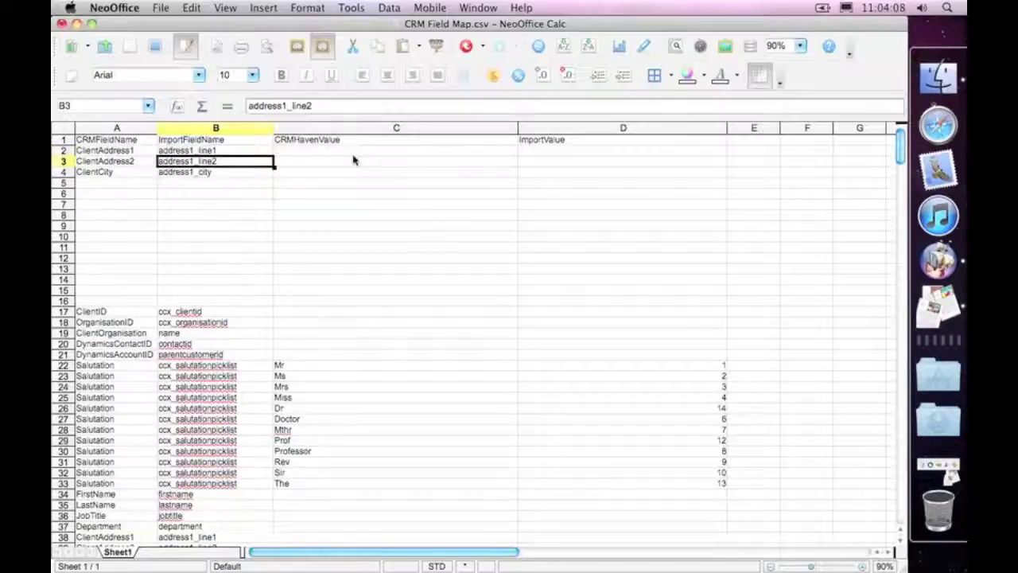
pyautogui.press('Down')
pyautogui.press('Up')
pyautogui.press('Up')
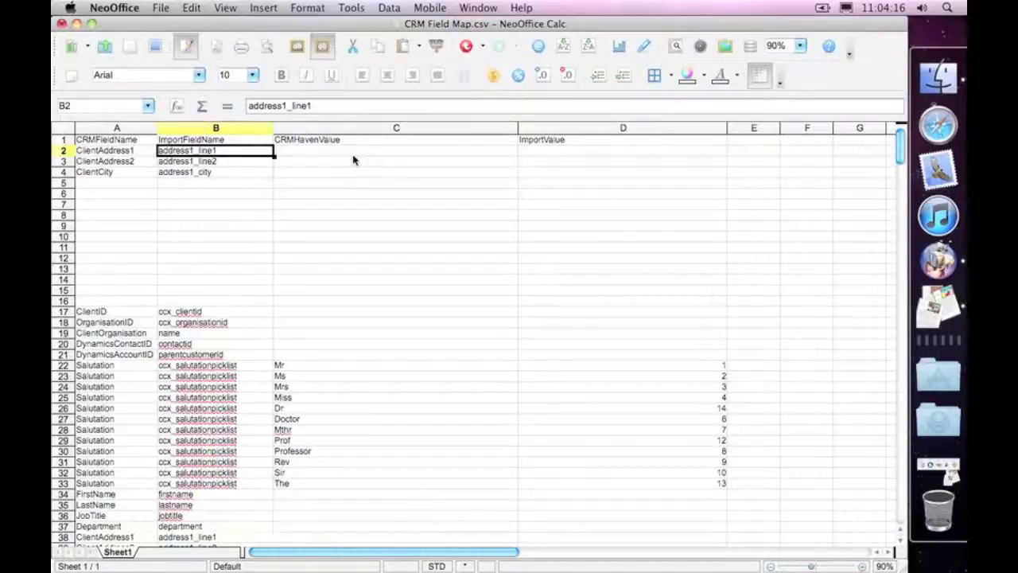
# Check the CRM field names in column A and the empty CRMHavenValue cell in row 2
pyautogui.press('Left')
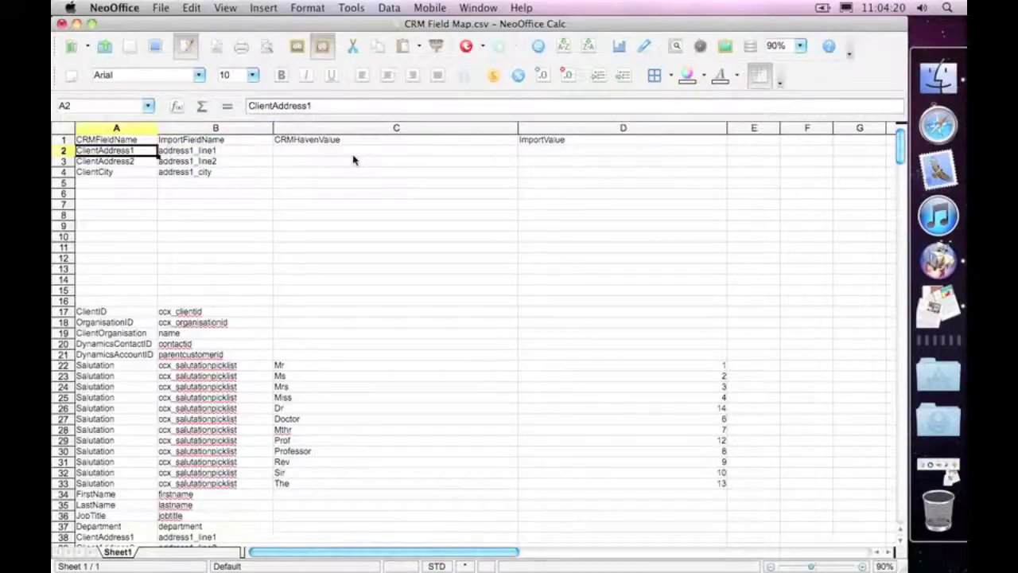
pyautogui.press('Down')
pyautogui.press('Down')
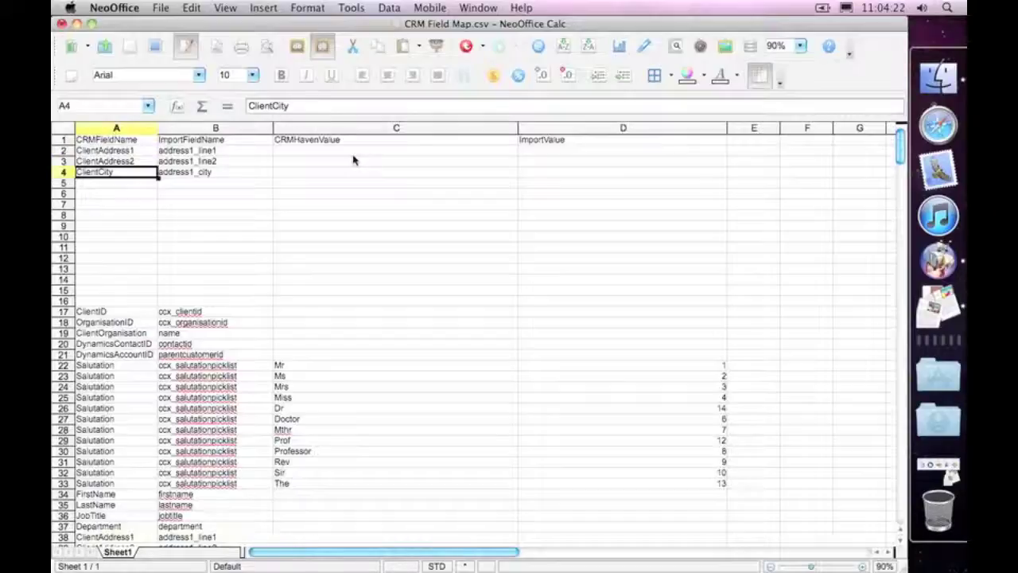
pyautogui.press('Up')
pyautogui.press('Up')
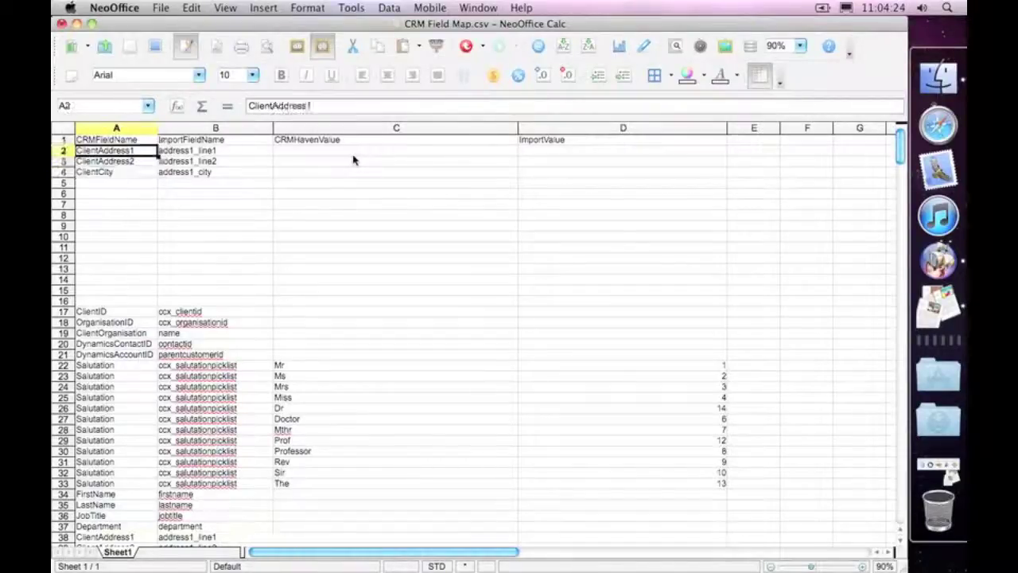
pyautogui.press('Right')
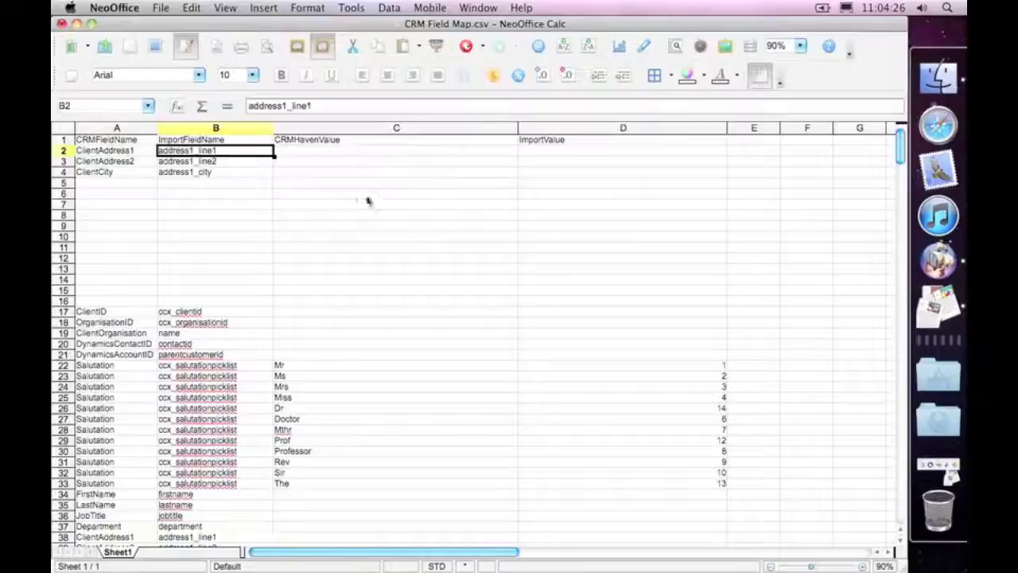
pyautogui.click(324, 151)
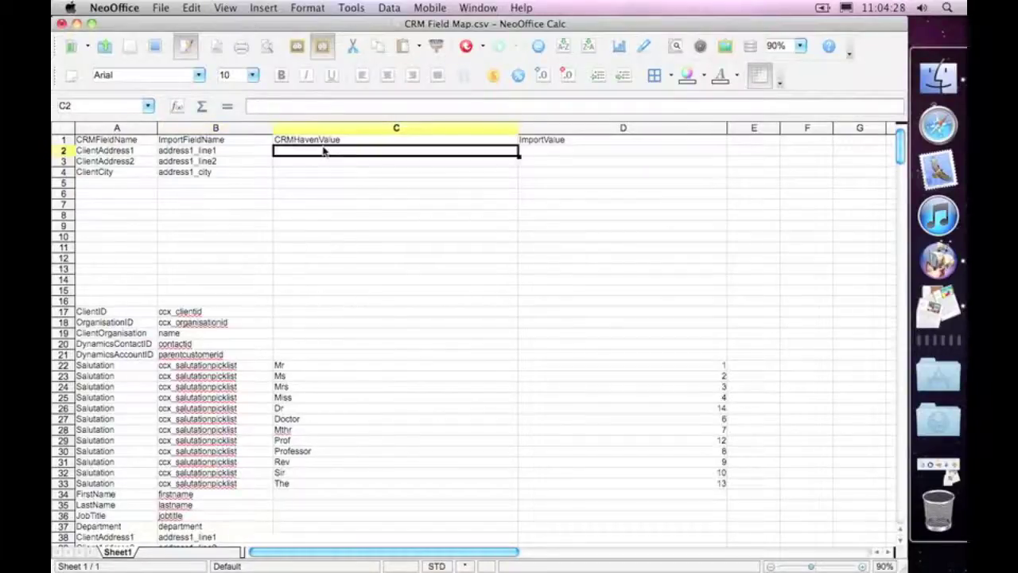
pyautogui.press('Left')
pyautogui.press('Left')
pyautogui.press('Right')
pyautogui.press('Right')
pyautogui.press('Right')
pyautogui.press('Left')
pyautogui.press('Left')
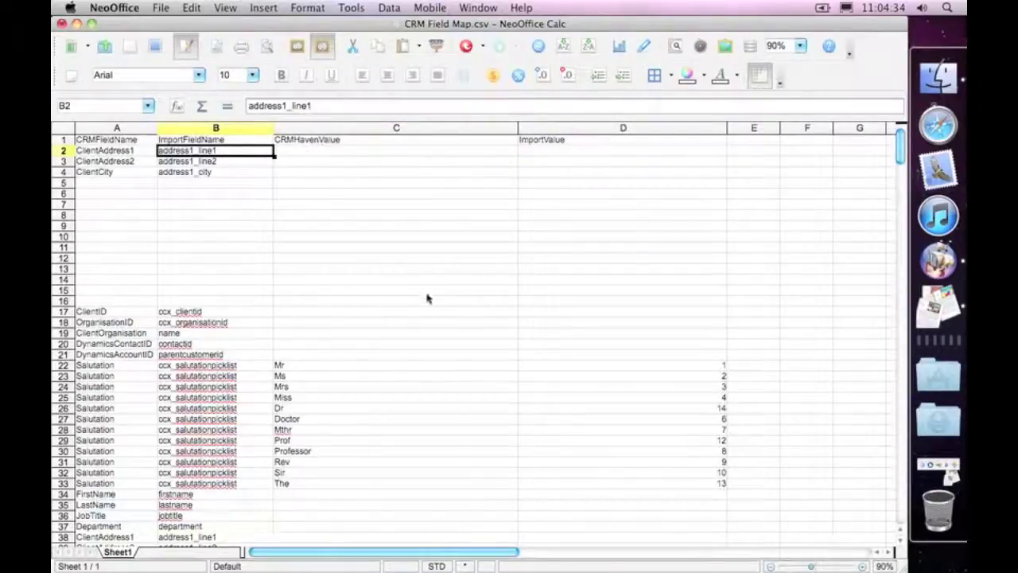
pyautogui.scroll(-5, 426, 306)
pyautogui.scroll(1, 426, 308)
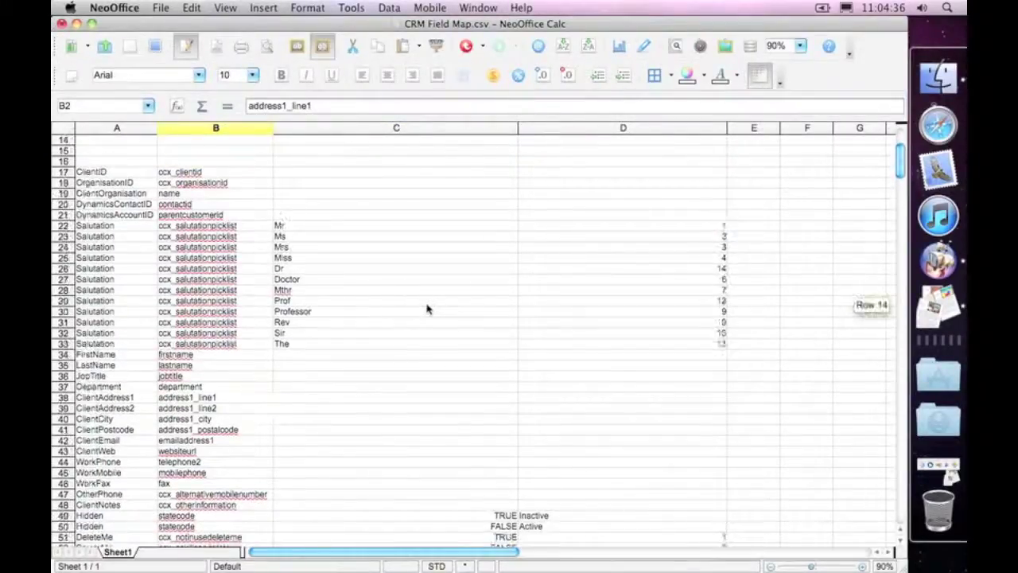
pyautogui.click(117, 228)
pyautogui.press('Tab')
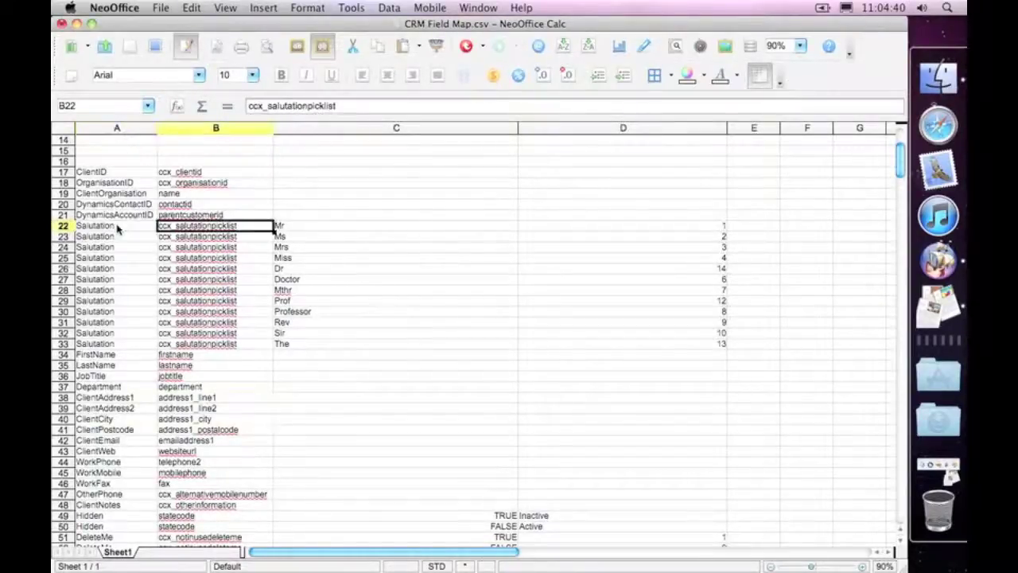
pyautogui.click(118, 229)
pyautogui.press('Tab')
pyautogui.press('Tab')
pyautogui.press('Tab')
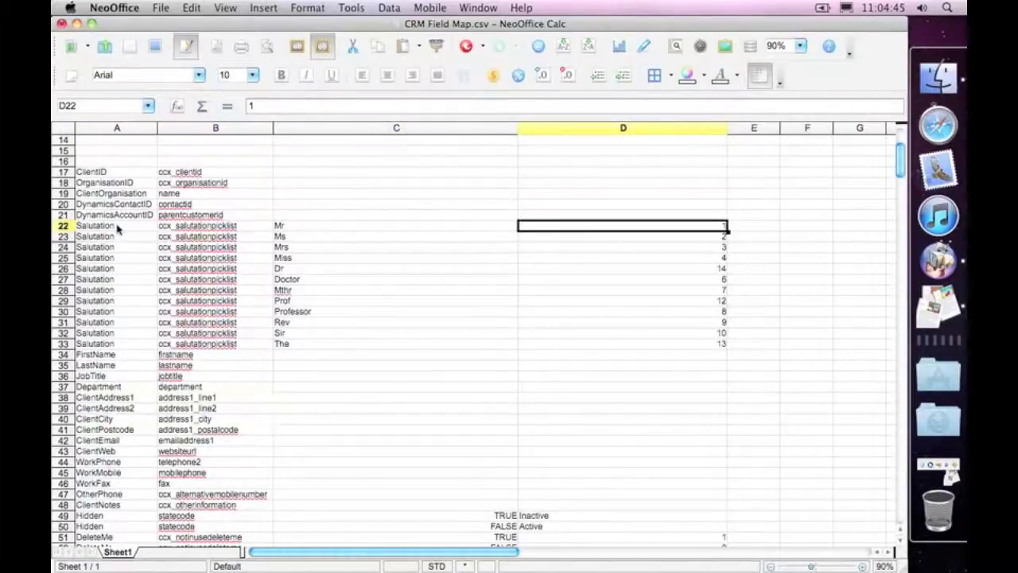
pyautogui.press('Down')
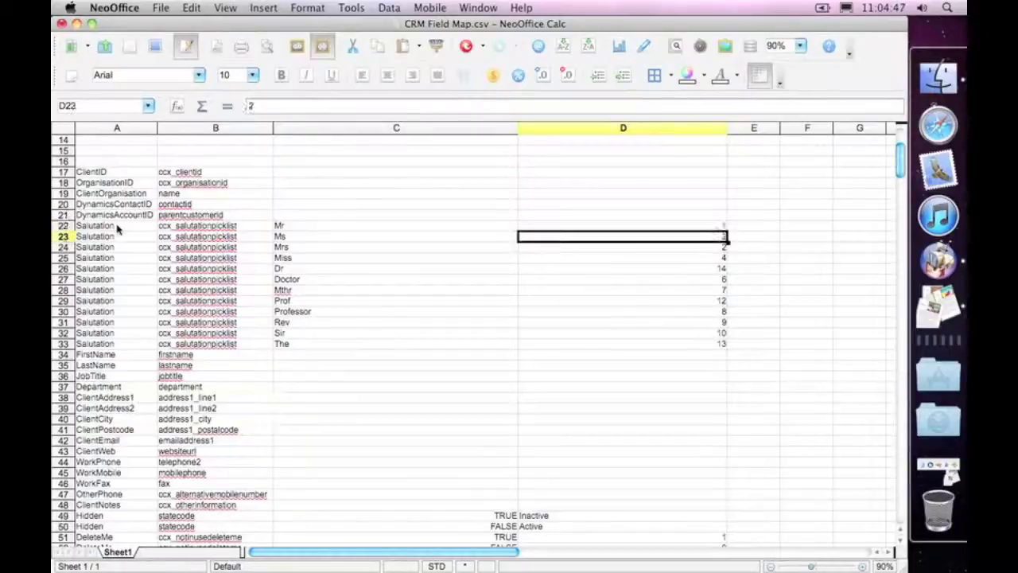
pyautogui.press('Up')
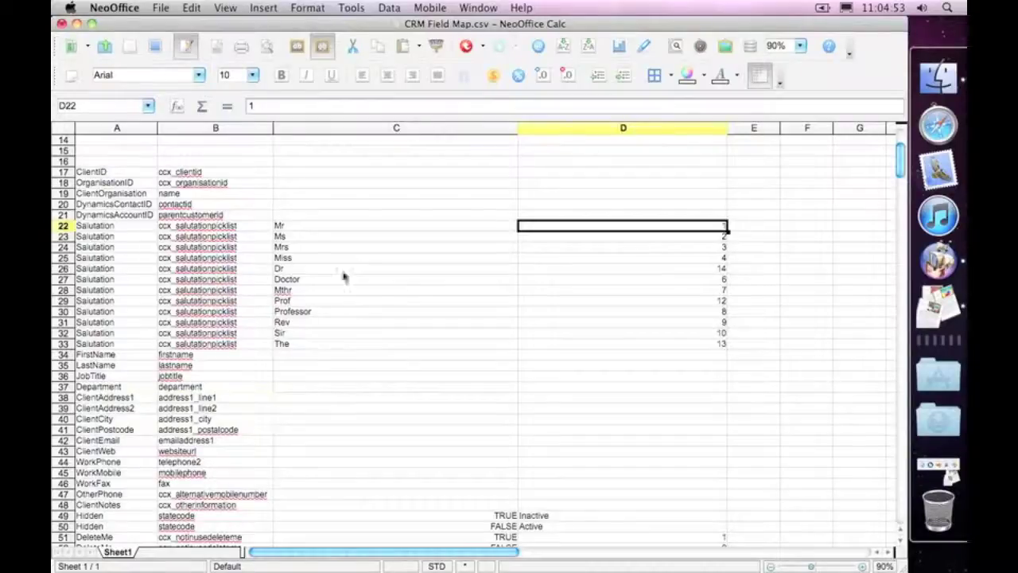
pyautogui.click(107, 225)
pyautogui.click(203, 227)
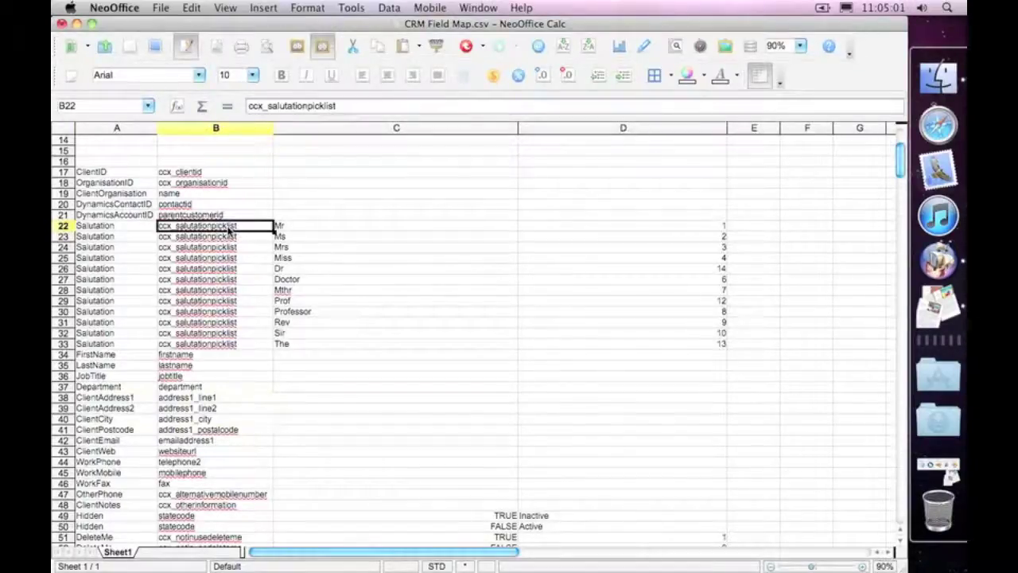
pyautogui.press('Left')
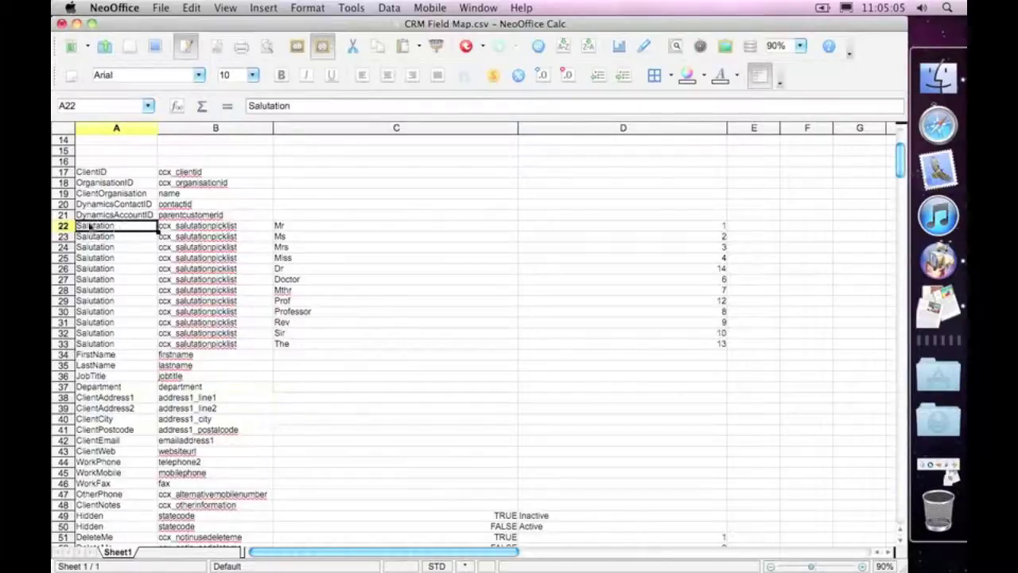
pyautogui.click(561, 230)
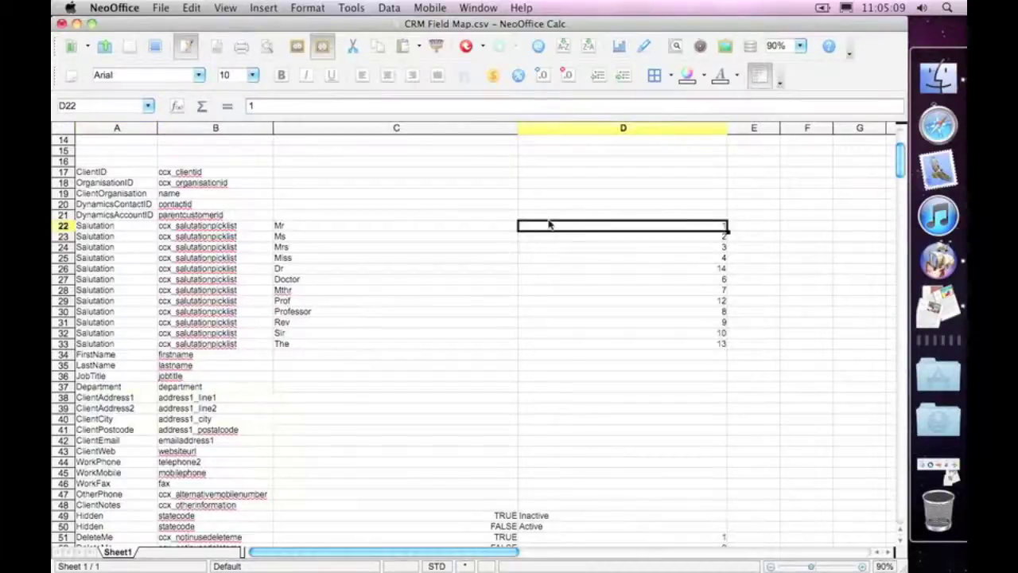
pyautogui.press('Left')
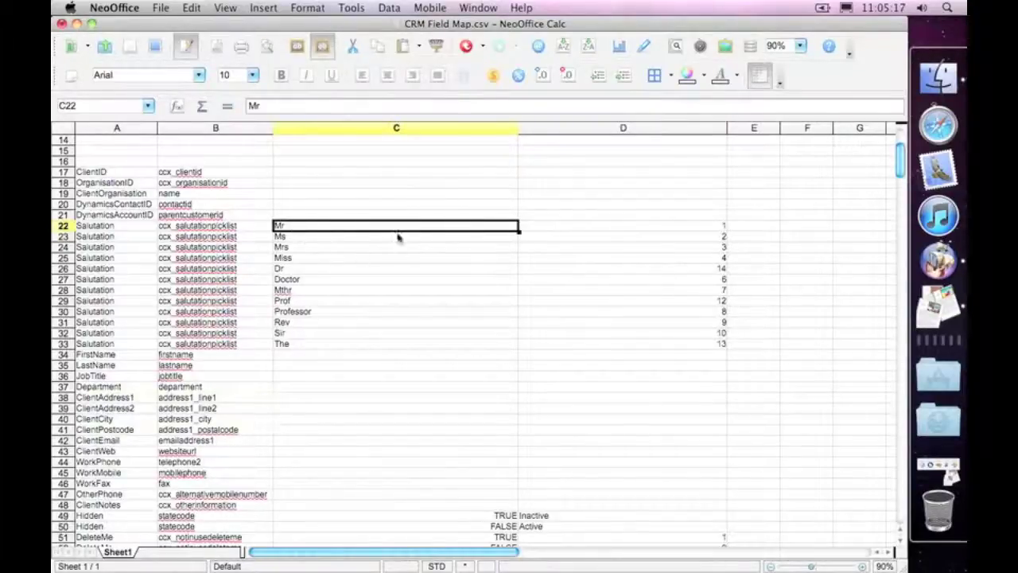
pyautogui.scroll(-1, 498, 289)
pyautogui.scroll(-2, 499, 289)
pyautogui.scroll(7, 499, 294)
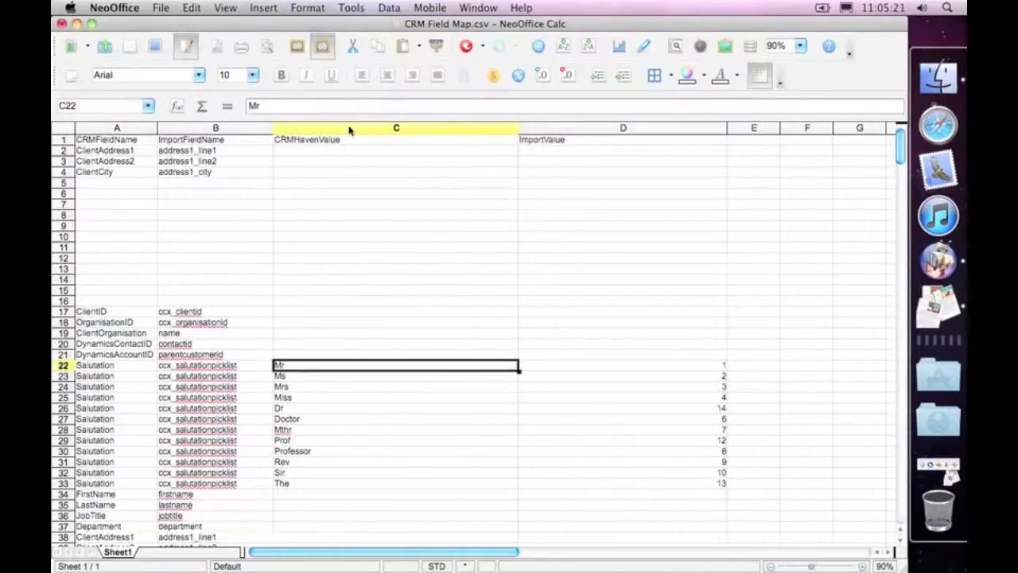
# In CRM Haven, choose Import Clients and pick CRM Field Map.csv as the Import Map
pyautogui.click(941, 309)
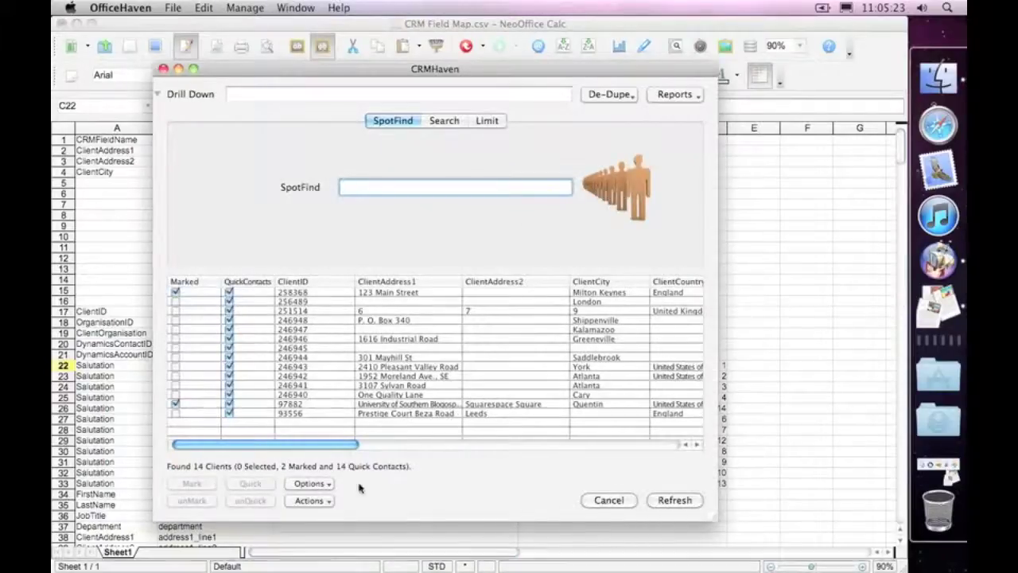
pyautogui.click(310, 487)
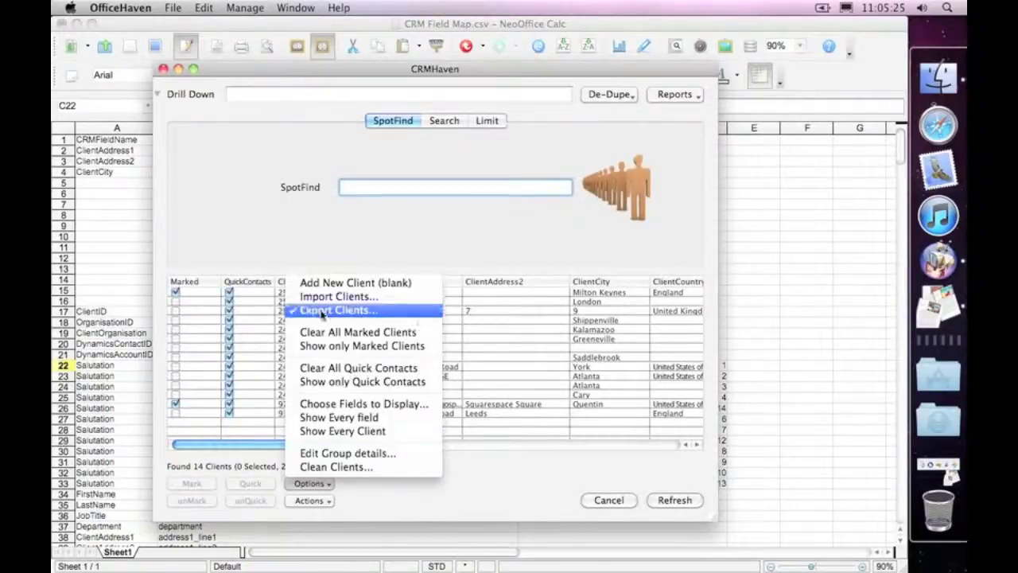
pyautogui.click(321, 300)
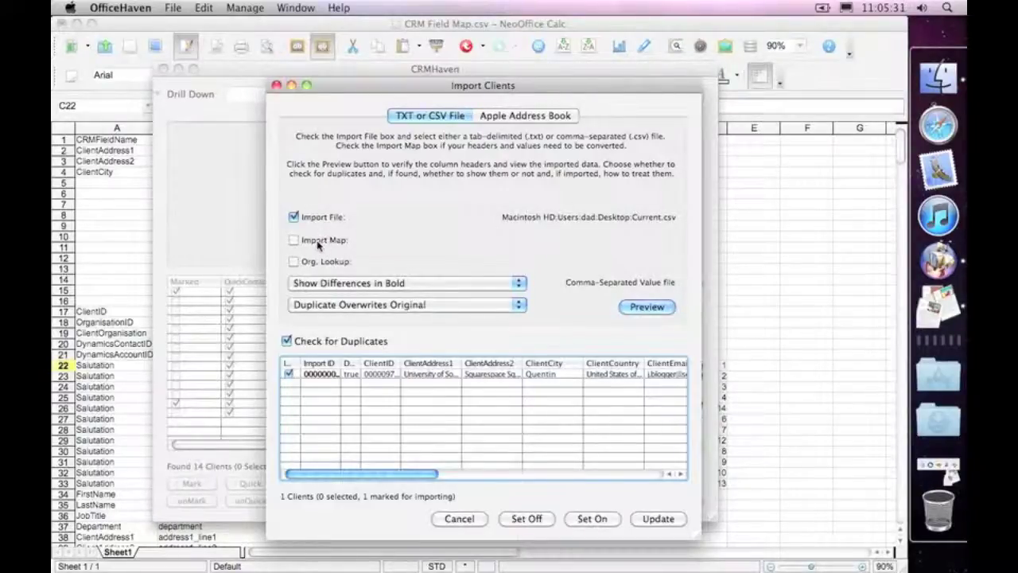
pyautogui.click(293, 240)
pyautogui.click(250, 93)
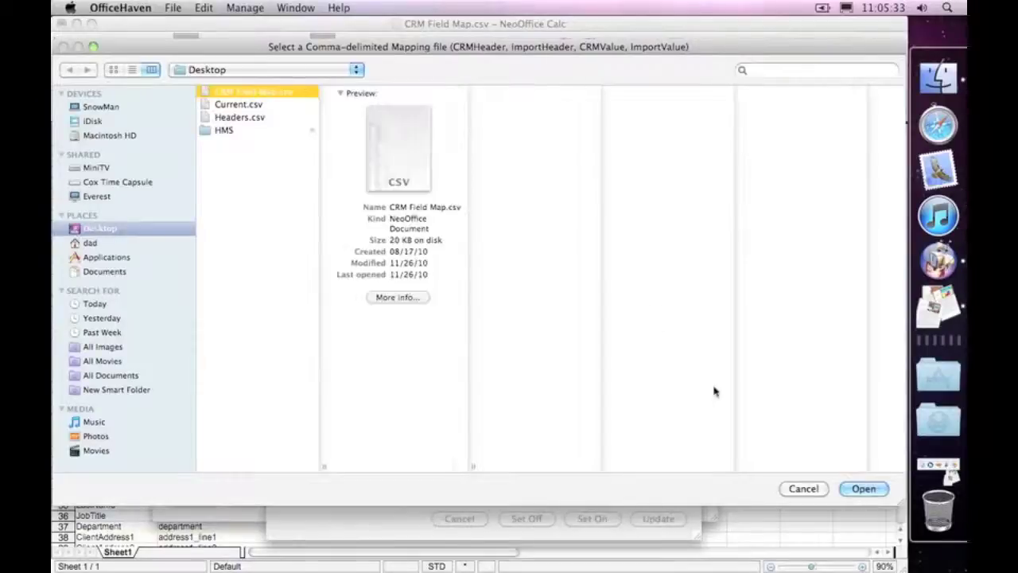
pyautogui.click(863, 489)
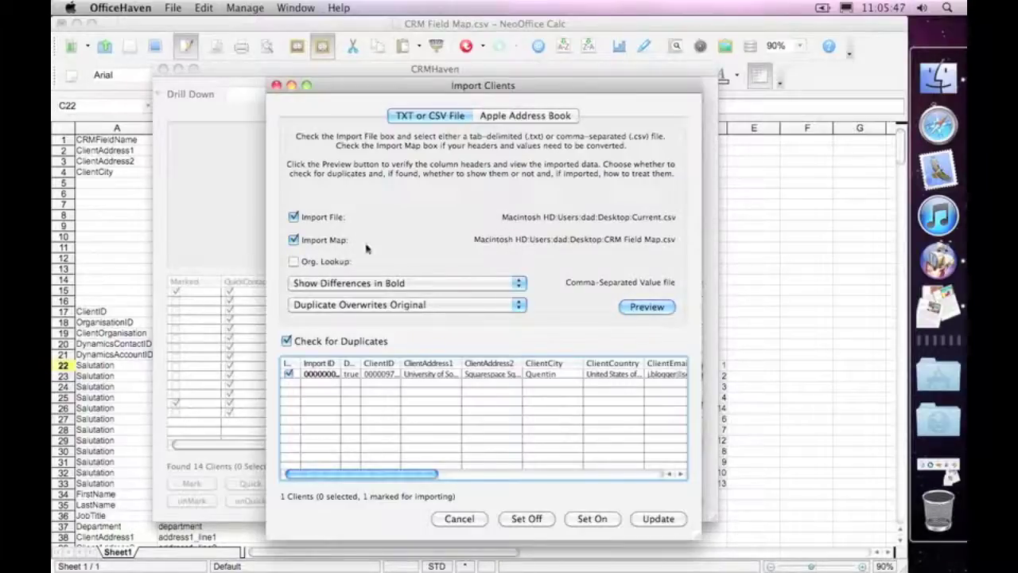
# In CRM Haven, choose Export Clients and pick CRM Field Map.csv as the Export Map
pyautogui.click(243, 266)
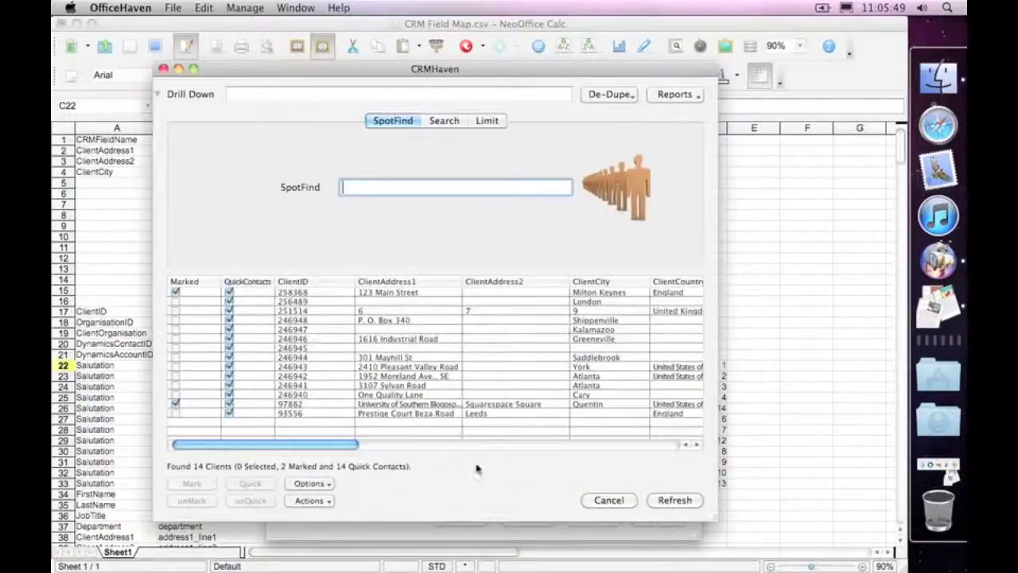
pyautogui.click(311, 484)
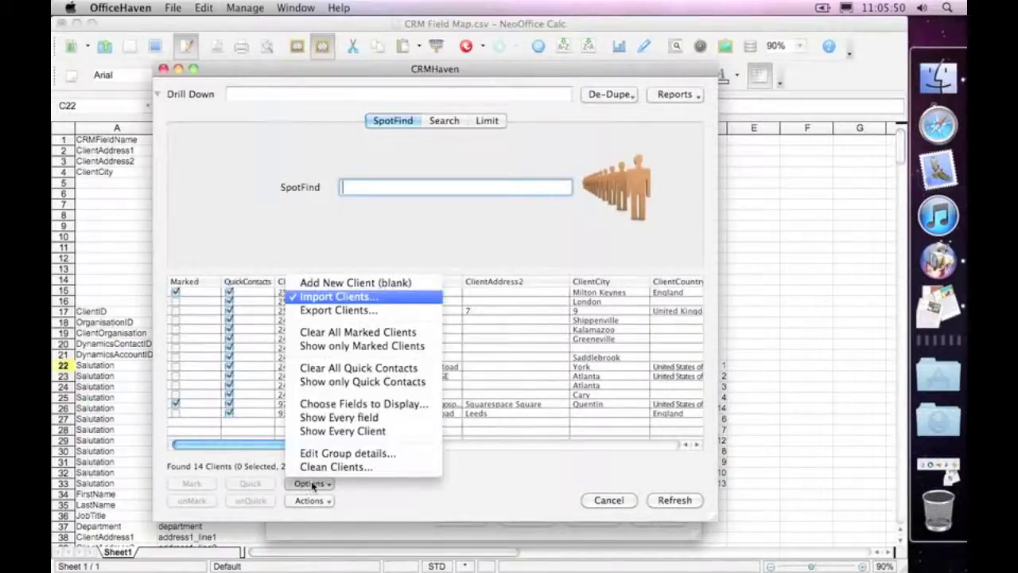
pyautogui.click(318, 312)
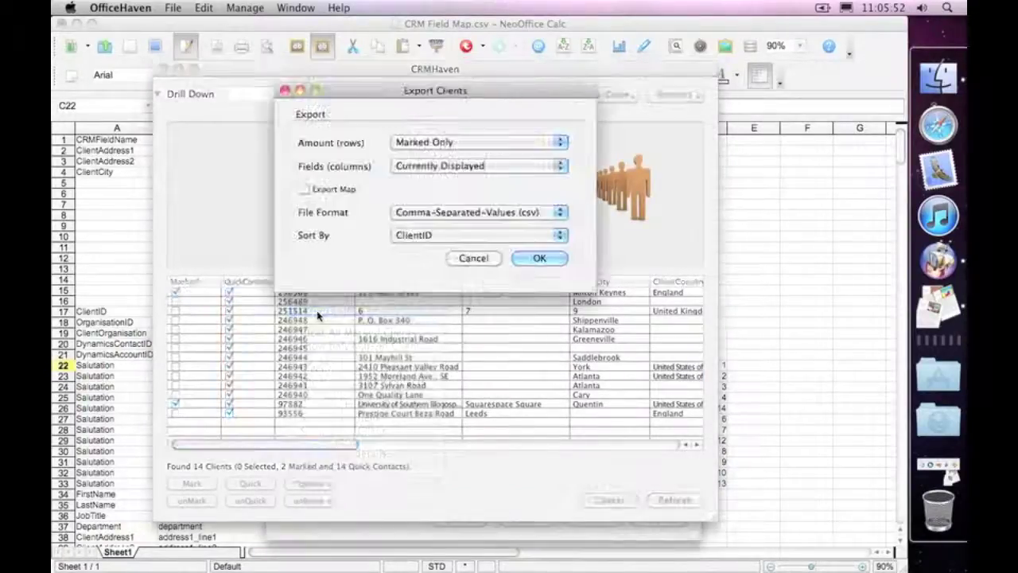
pyautogui.click(314, 187)
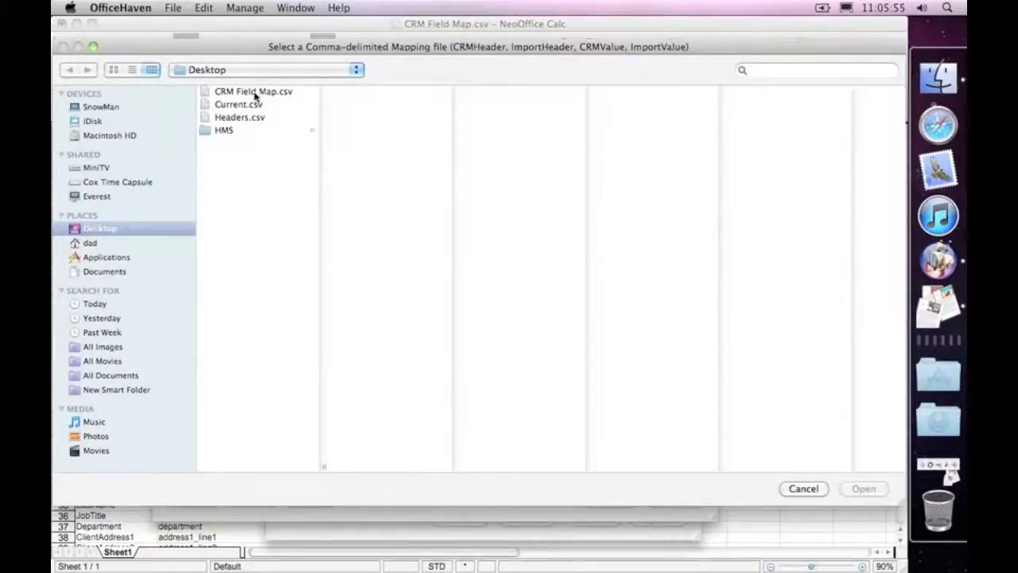
pyautogui.click(255, 92)
pyautogui.click(860, 489)
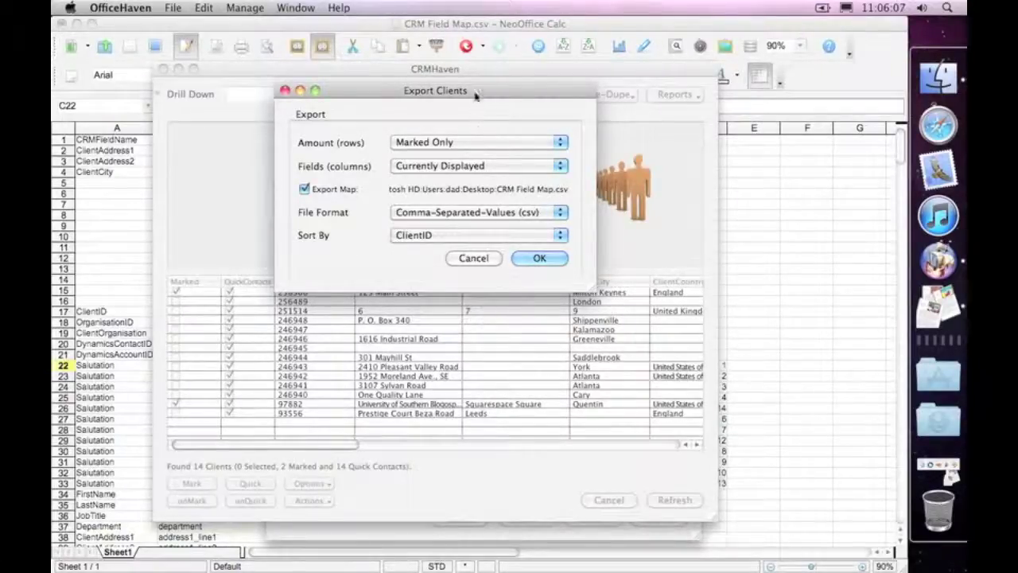
pyautogui.moveTo(475, 96); pyautogui.dragTo(713, 168)
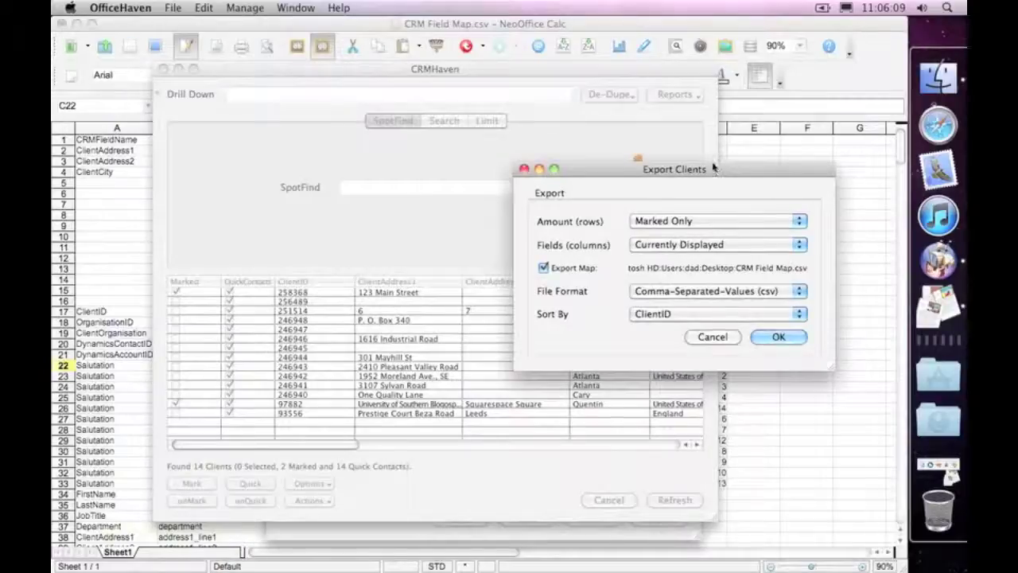